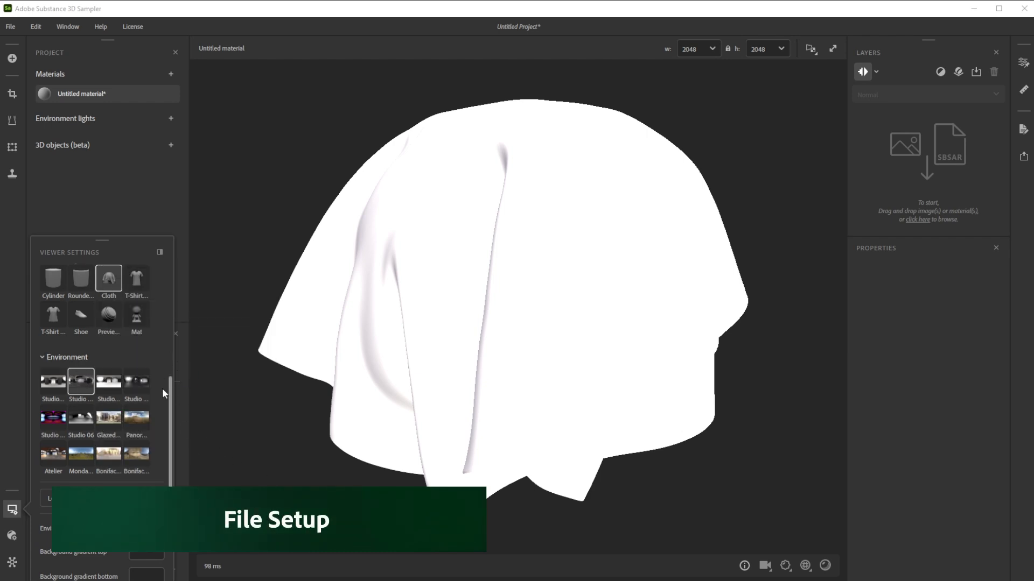
Step: Close the viewer settings and import the Quicktip_29_Plaid_Pattern_Generator file into the assets
{"action": "scroll", "coordinate": [170, 397], "scroll_direction": "down", "scroll_amount": 3}
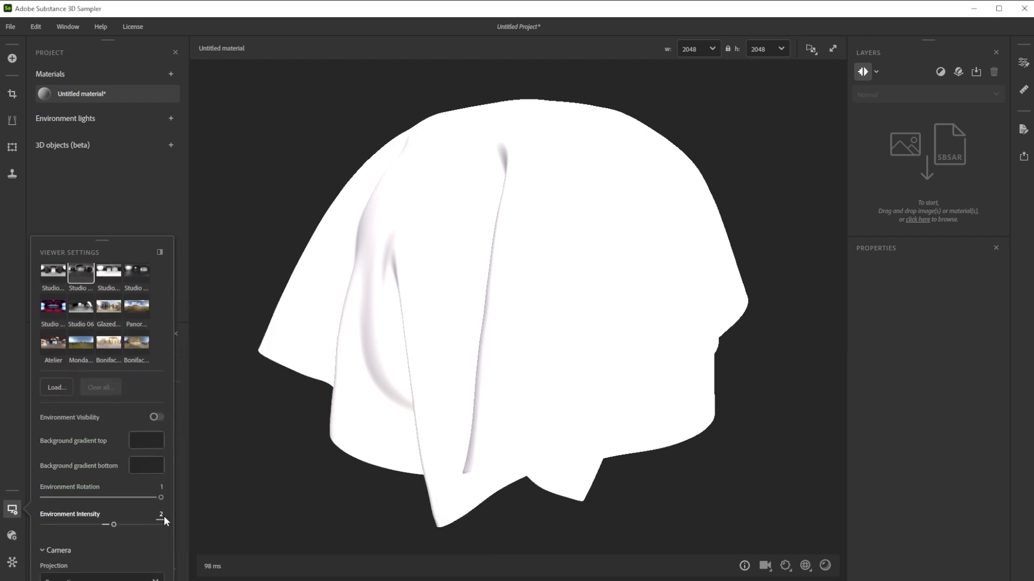
{"action": "left_click", "coordinate": [12, 511]}
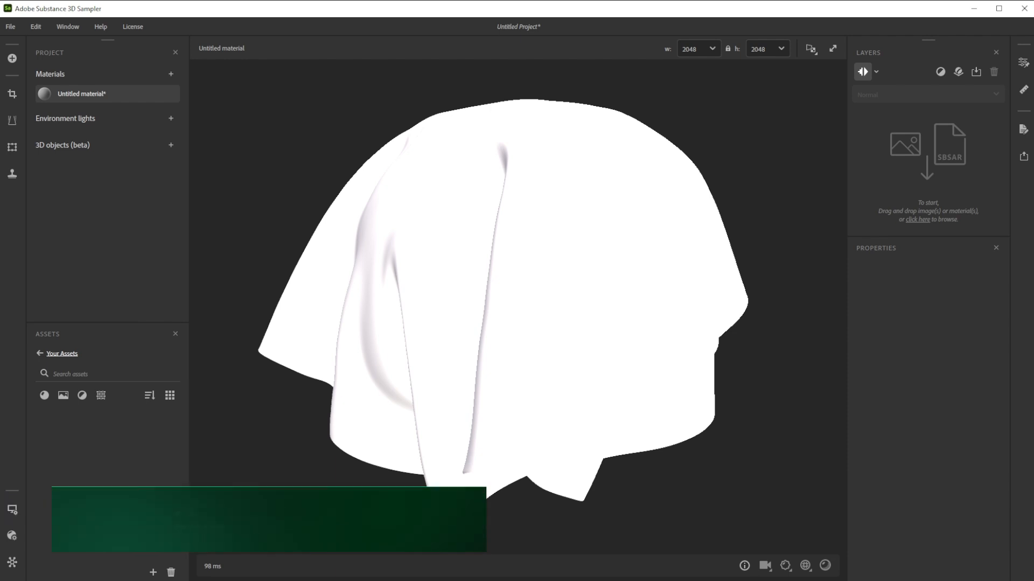
{"action": "left_click", "coordinate": [155, 571]}
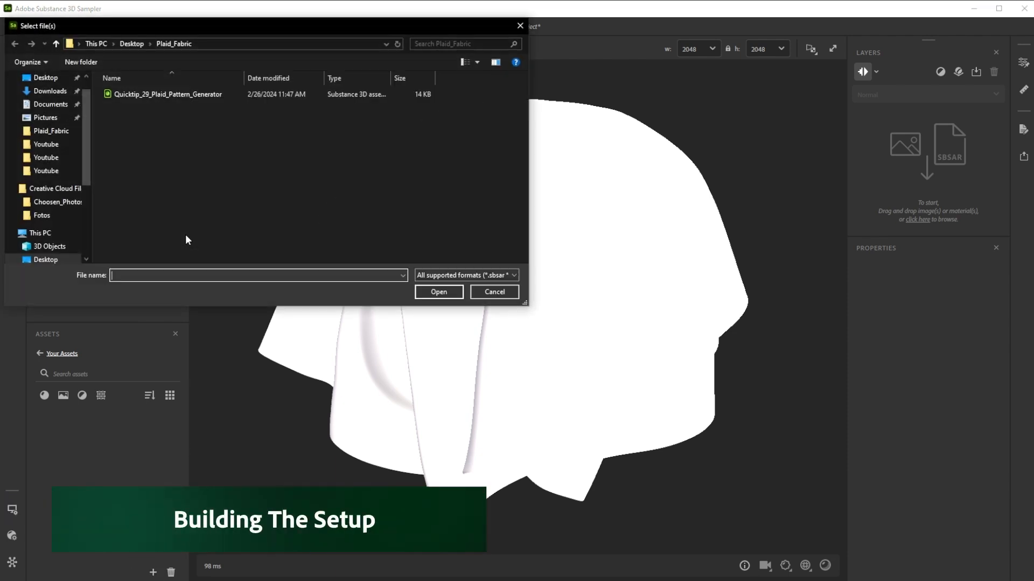
{"action": "left_click", "coordinate": [163, 93]}
{"action": "left_click", "coordinate": [435, 295]}
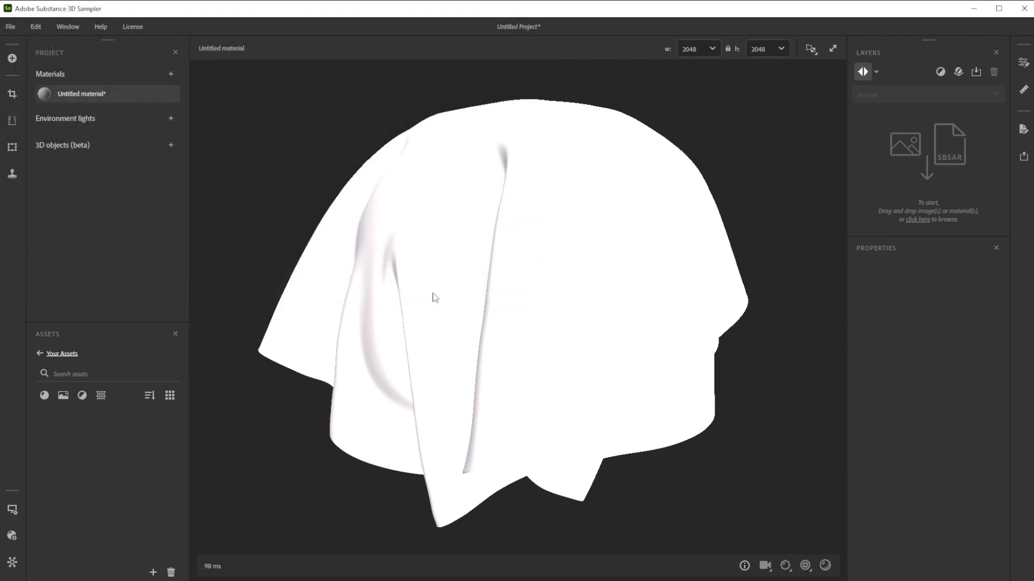
Step: Add a Base Material layer with the rough grey preset and set its Specular Level to 0.1
{"action": "left_click", "coordinate": [959, 73]}
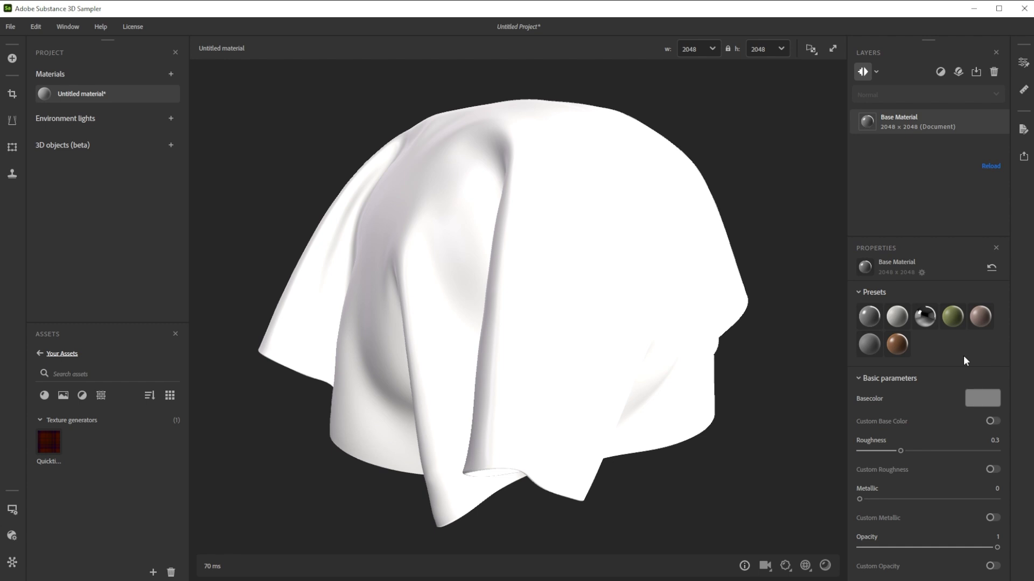
{"action": "left_click", "coordinate": [861, 343]}
{"action": "scroll", "coordinate": [926, 409], "scroll_direction": "down", "scroll_amount": 5}
{"action": "left_click", "coordinate": [992, 454]}
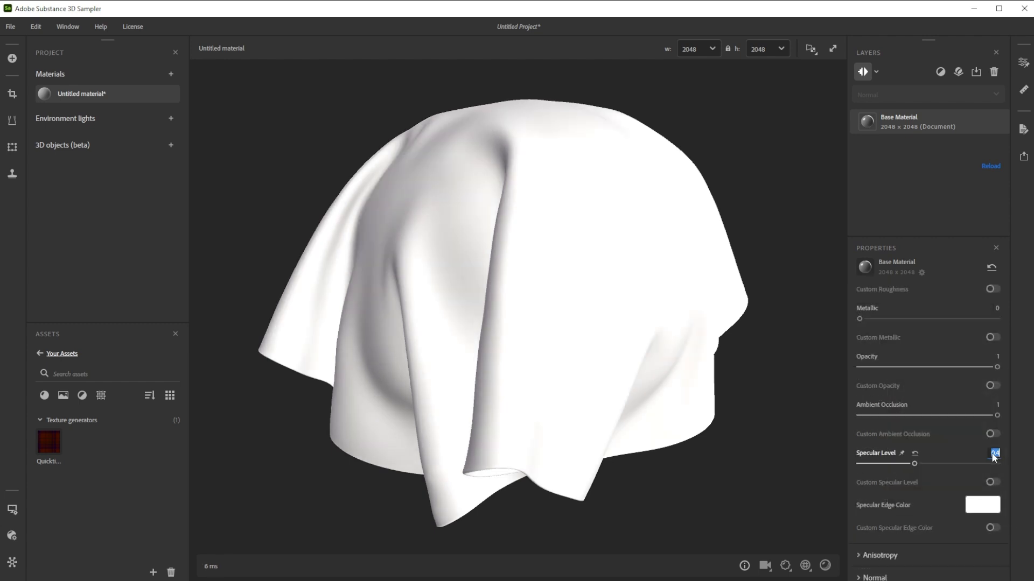
{"action": "type", "text": "0.1"}
{"action": "key", "text": "Return"}
Step: Add a Cloth Weave filter and enable Color Custom Weave with the Quicktip_29 plaid pattern generator as its source
{"action": "left_click", "coordinate": [940, 72]}
{"action": "type", "text": "cloth"}
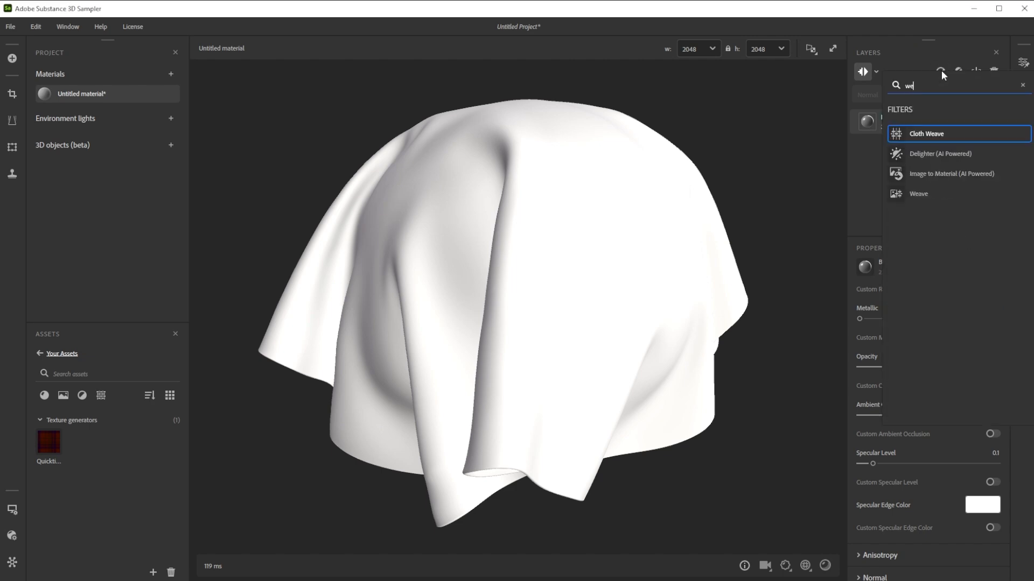
{"action": "left_click", "coordinate": [929, 134]}
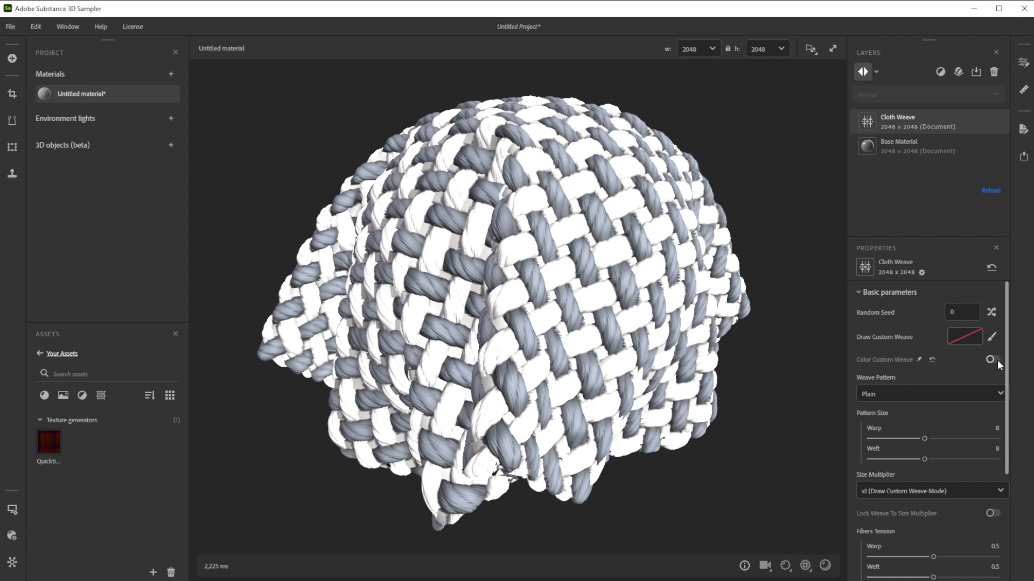
{"action": "left_click", "coordinate": [996, 360]}
{"action": "left_click", "coordinate": [968, 366]}
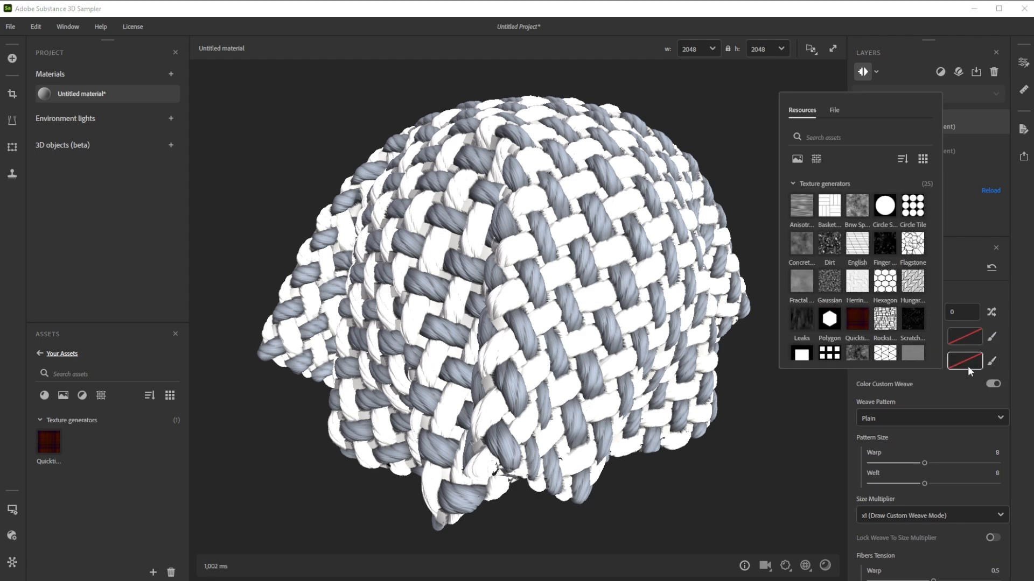
{"action": "left_click", "coordinate": [857, 320]}
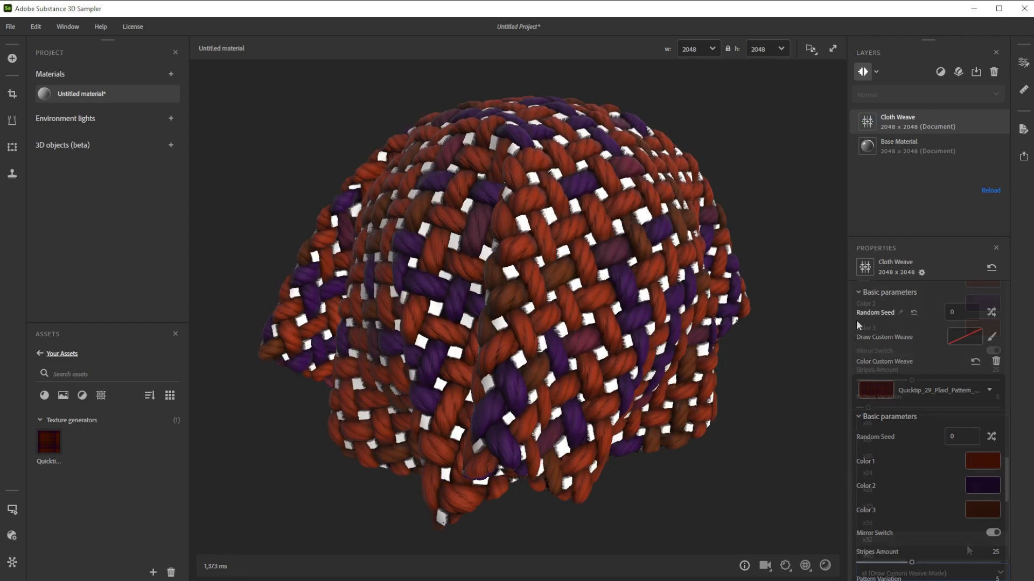
Step: Set the Cloth Weave's Size Multiplier to x60
{"action": "scroll", "coordinate": [926, 458], "scroll_direction": "down", "scroll_amount": 3}
{"action": "left_click", "coordinate": [931, 573]}
{"action": "left_click", "coordinate": [933, 524]}
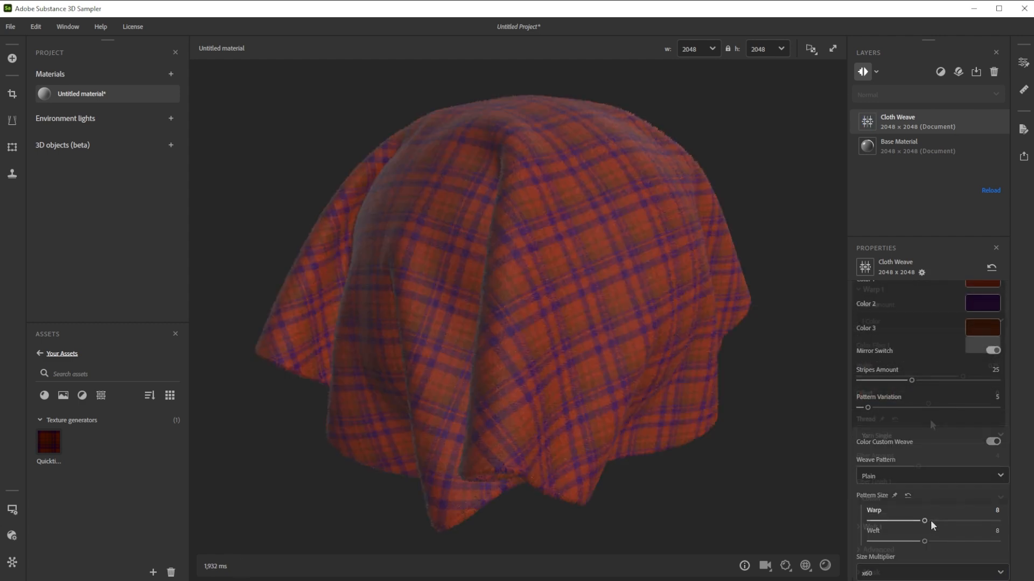
Step: Set the thread Width to 0.8 for both Warp 1 and Weft 1 of the Cloth Weave
{"action": "scroll", "coordinate": [930, 520], "scroll_direction": "down", "scroll_amount": 5}
{"action": "left_click", "coordinate": [993, 366]}
{"action": "type", "text": "0.8"}
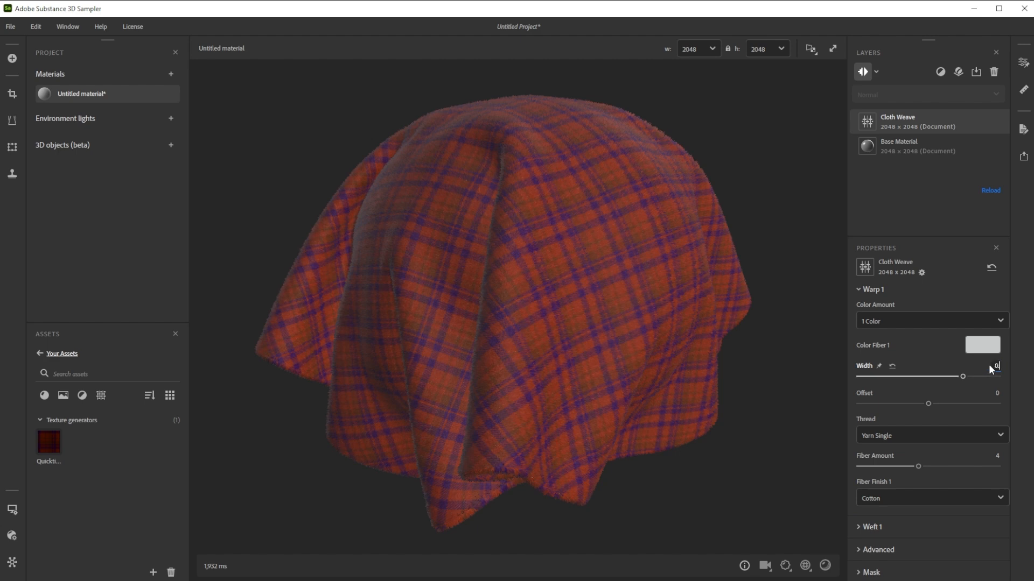
{"action": "key", "text": "Return"}
{"action": "left_click", "coordinate": [861, 526]}
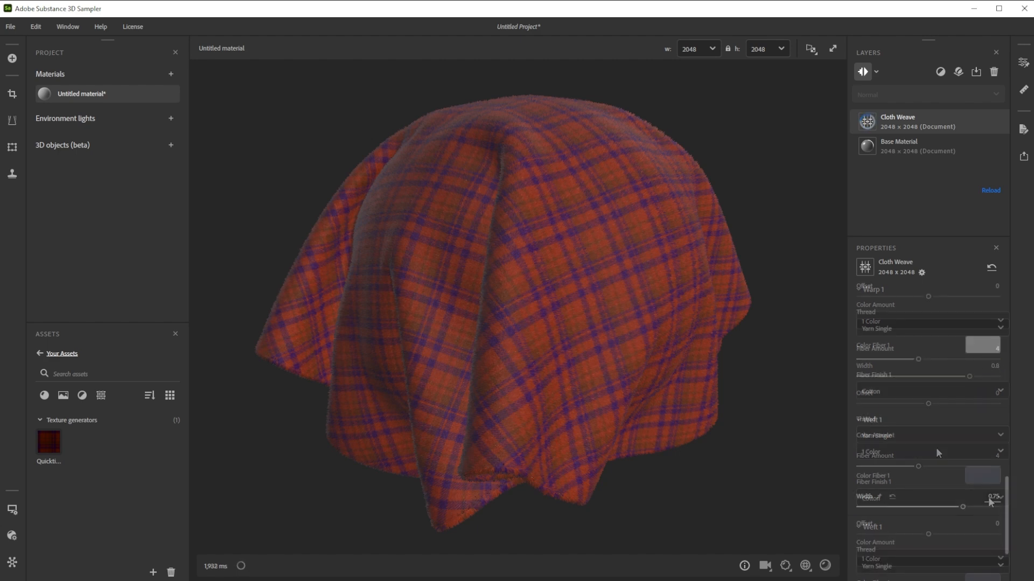
{"action": "scroll", "coordinate": [963, 474], "scroll_direction": "down", "scroll_amount": 2}
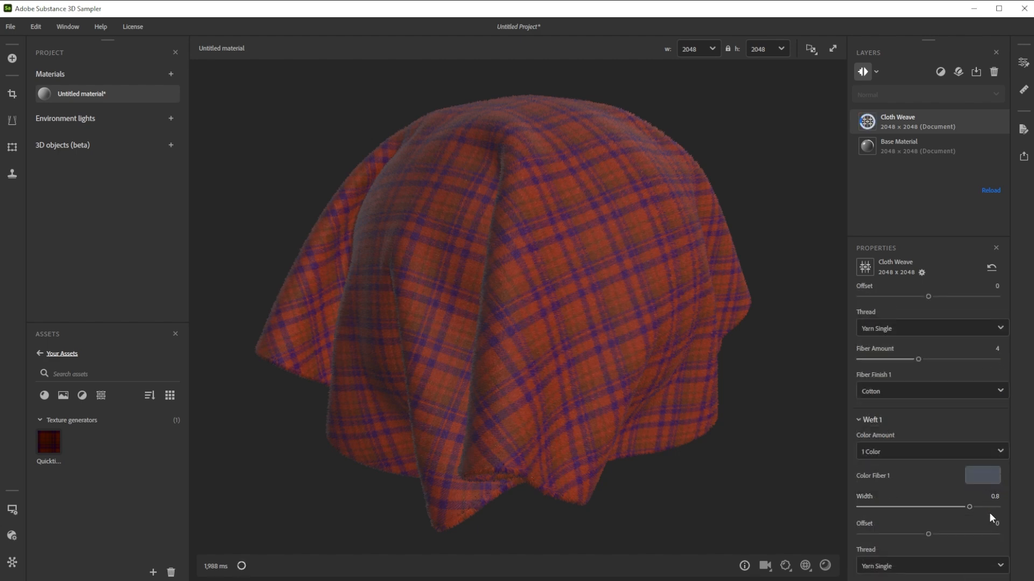
Step: Set the Cloth Weave's Imperfection Intensity to 0.7 in its advanced parameters
{"action": "scroll", "coordinate": [989, 513], "scroll_direction": "down", "scroll_amount": 5}
{"action": "left_click", "coordinate": [993, 482]}
{"action": "type", "text": "0"}
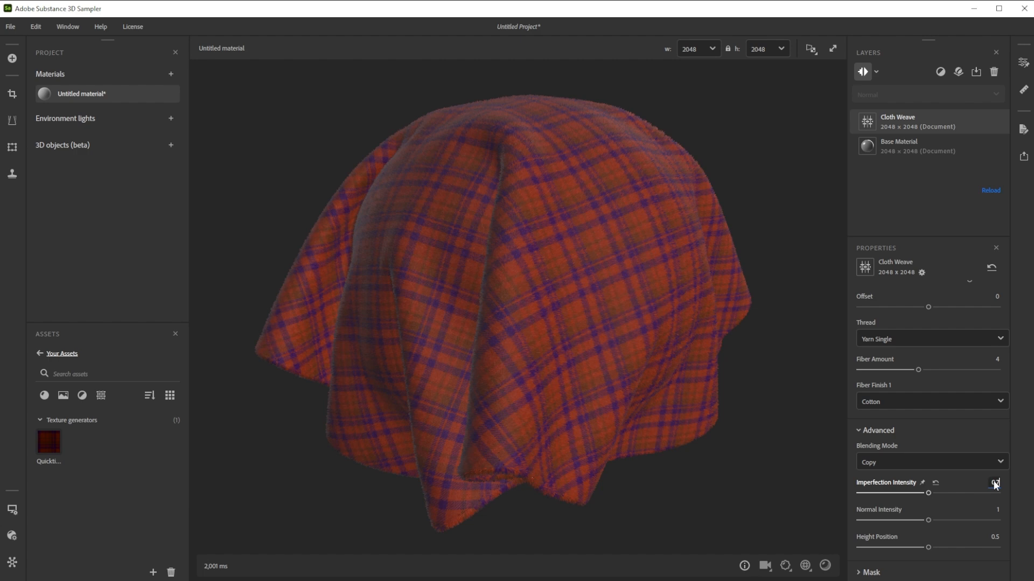
{"action": "type", "text": ".7"}
{"action": "key", "text": "Return"}
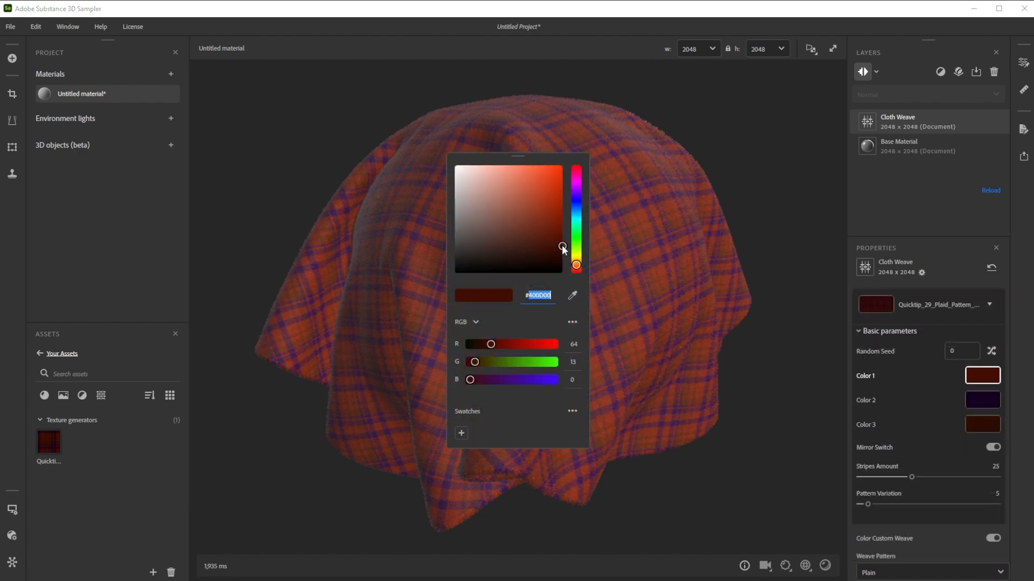
Step: Make the plaid generator's Color 1 slightly less saturated and set Color 2 to #120718
{"action": "left_click", "coordinate": [559, 246]}
{"action": "left_click_drag", "start_coordinate": [561, 247], "coordinate": [557, 247]}
{"action": "left_click", "coordinate": [982, 399]}
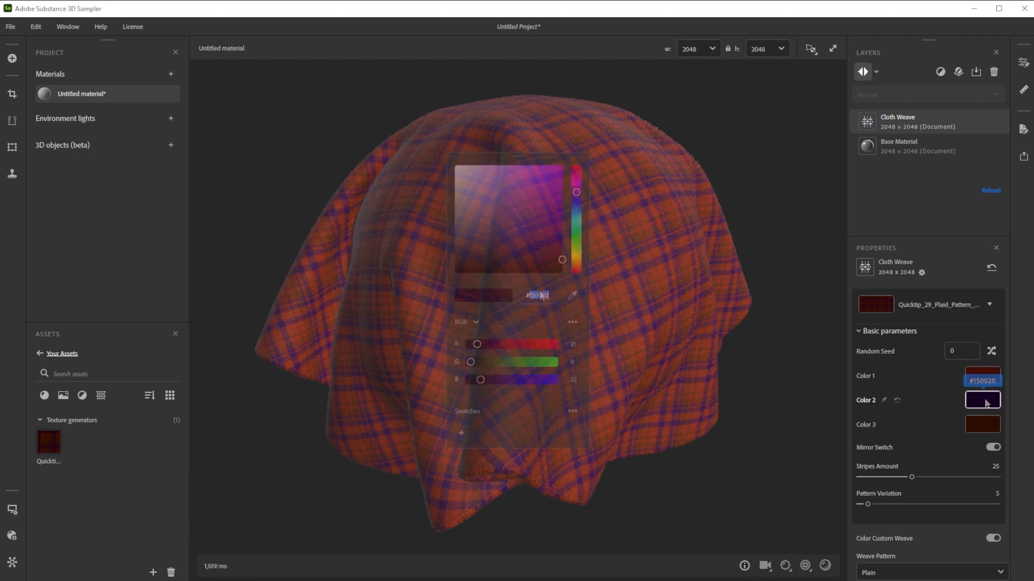
{"action": "left_click", "coordinate": [537, 295]}
{"action": "type", "text": "#12"}
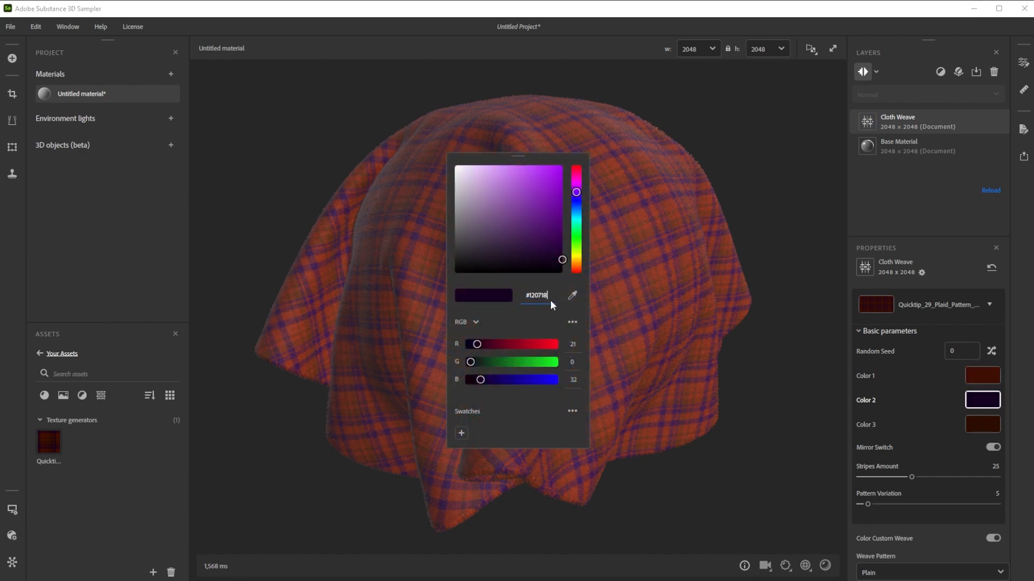
{"action": "key", "text": "Return"}
Step: Set the plaid generator's Color 3 to #220d03
{"action": "type", "text": "2"}
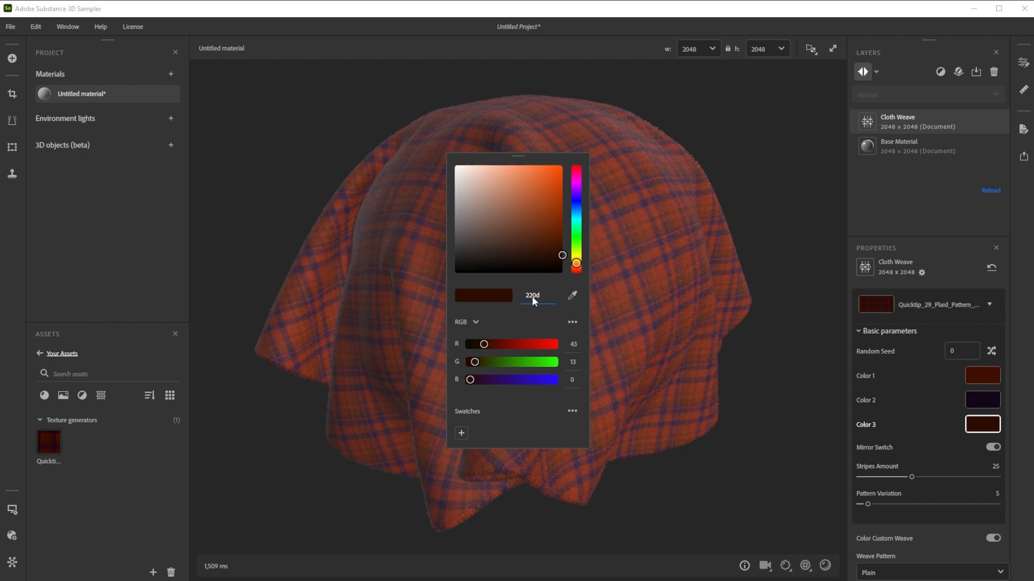
{"action": "type", "text": "20d03"}
{"action": "key", "text": "Return"}
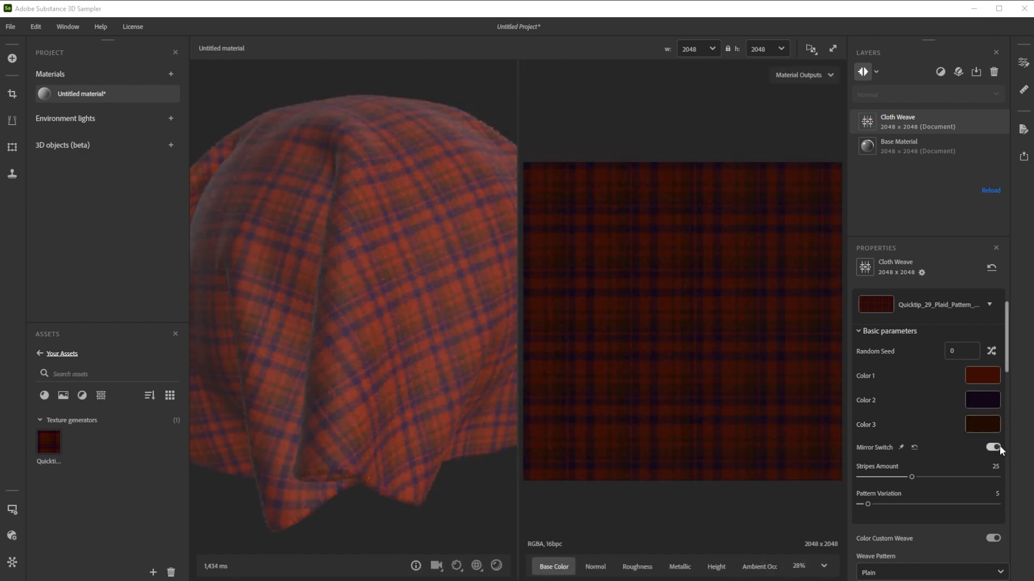
Step: Compare the plaid with Mirror Switch off and on, and set Stripes Amount to 18 and Pattern Variation to 4
{"action": "left_click", "coordinate": [993, 447]}
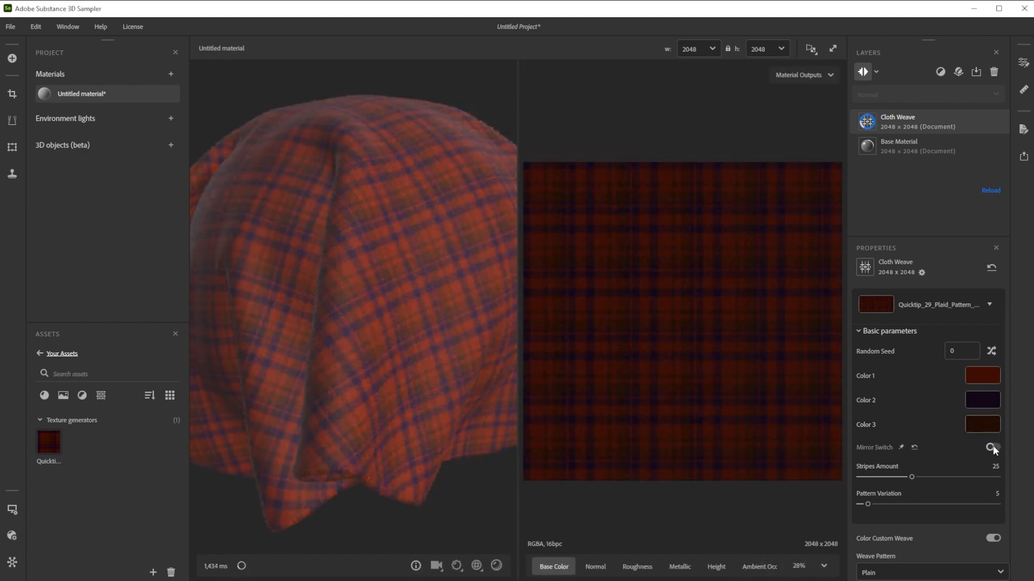
{"action": "left_click", "coordinate": [993, 447]}
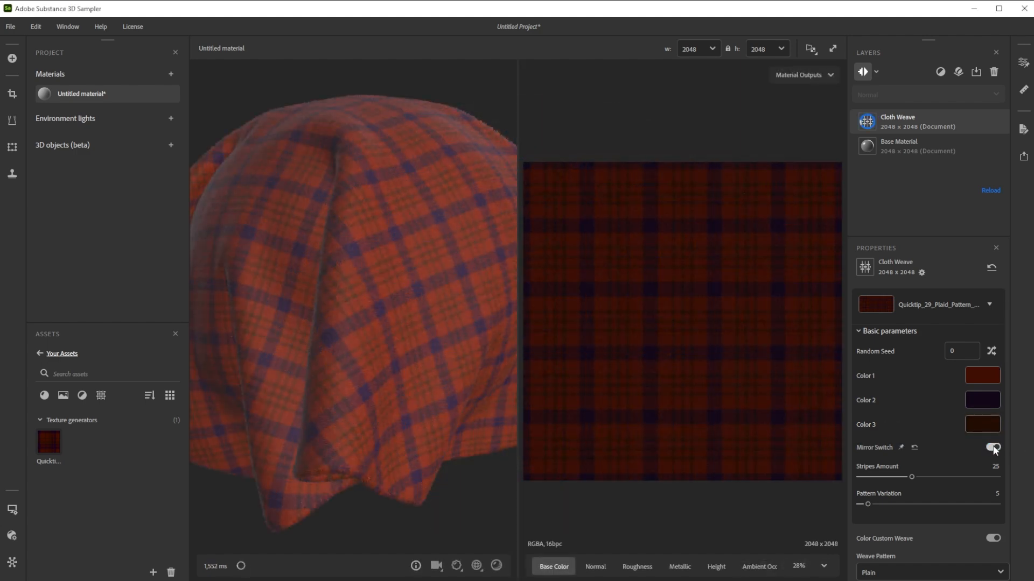
{"action": "left_click", "coordinate": [995, 466]}
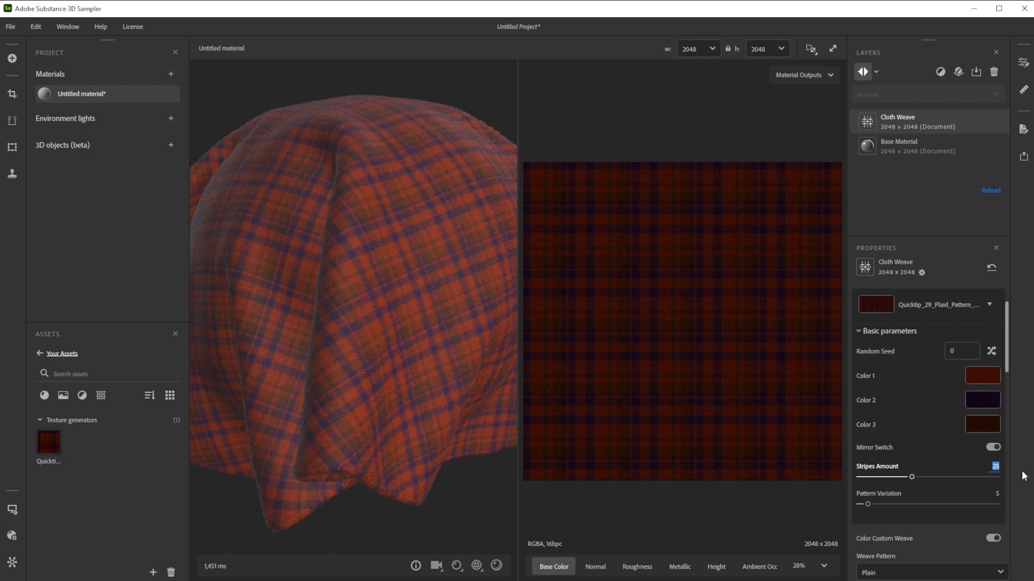
{"action": "type", "text": "18"}
{"action": "key", "text": "Return"}
{"action": "left_click", "coordinate": [997, 493]}
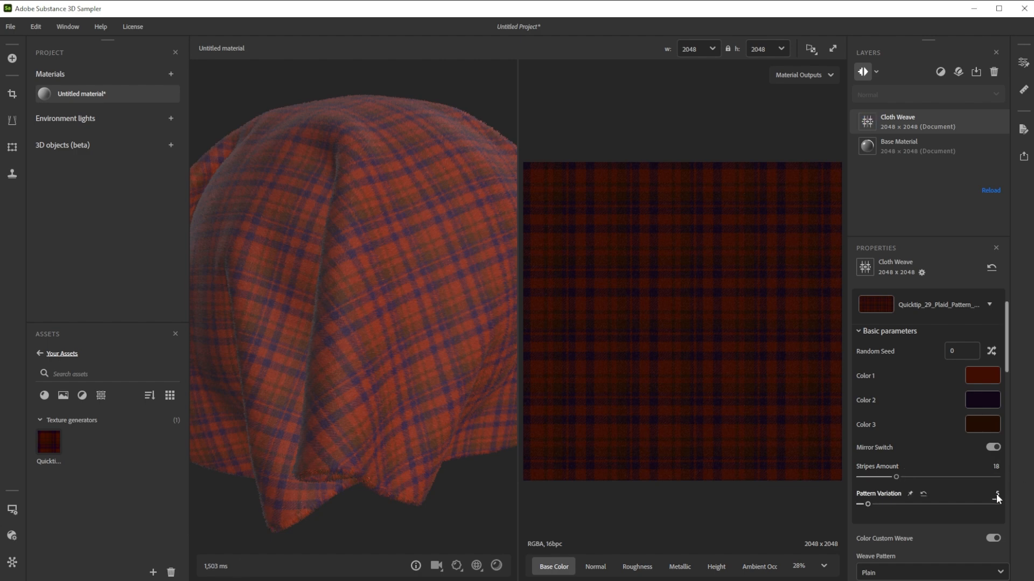
{"action": "type", "text": "4"}
{"action": "key", "text": "Return"}
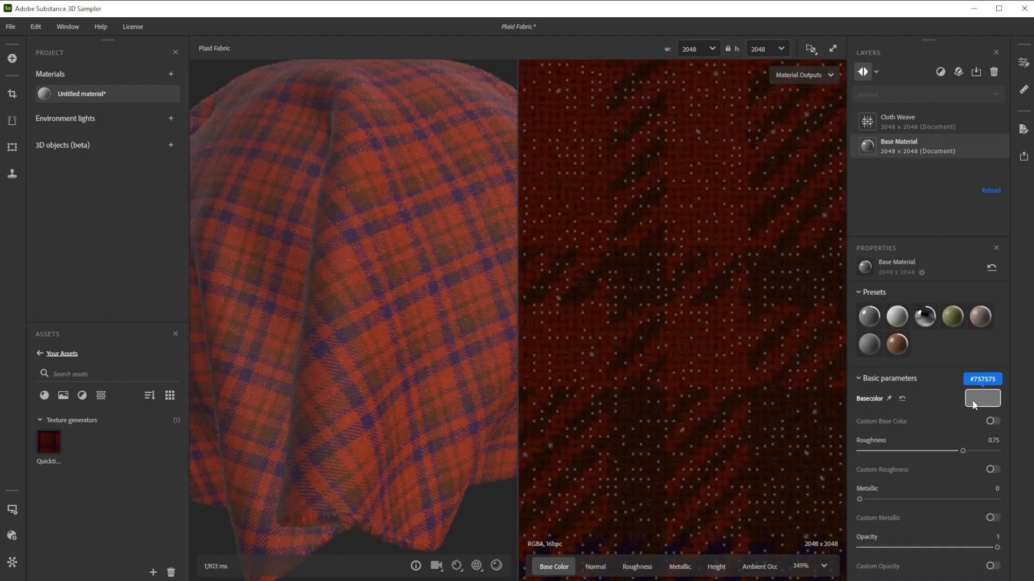
Step: Change the Base Material's base color from grey to a dark red
{"action": "left_click", "coordinate": [983, 399]}
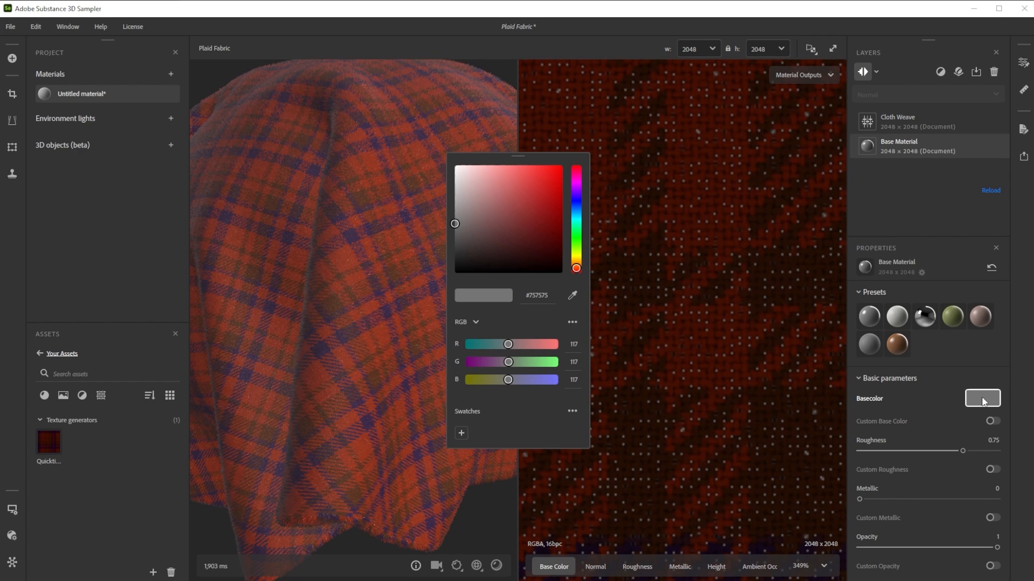
{"action": "left_click", "coordinate": [521, 252]}
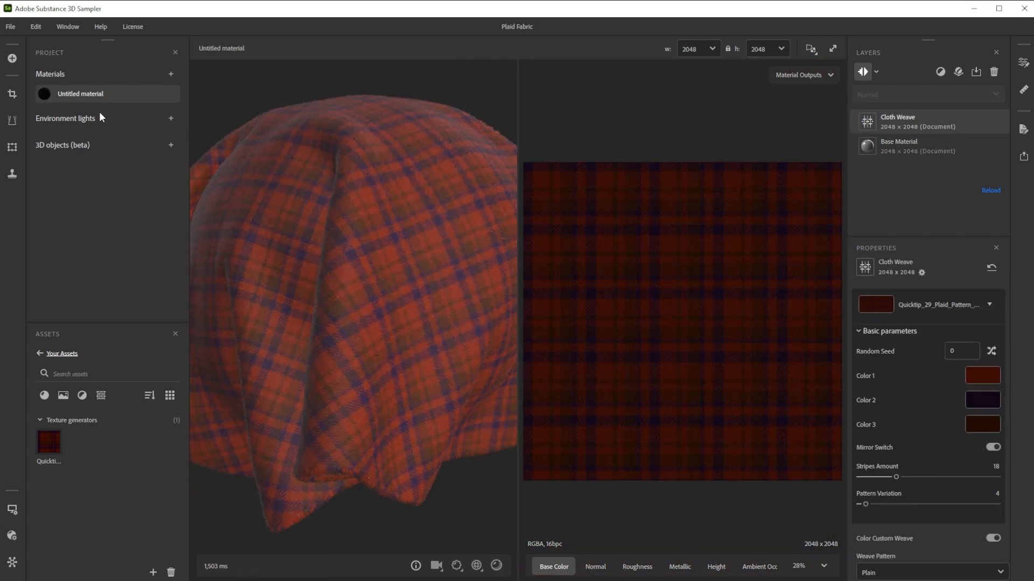
Step: Rename the untitled material as Plaid Fabric
{"action": "right_click", "coordinate": [86, 92]}
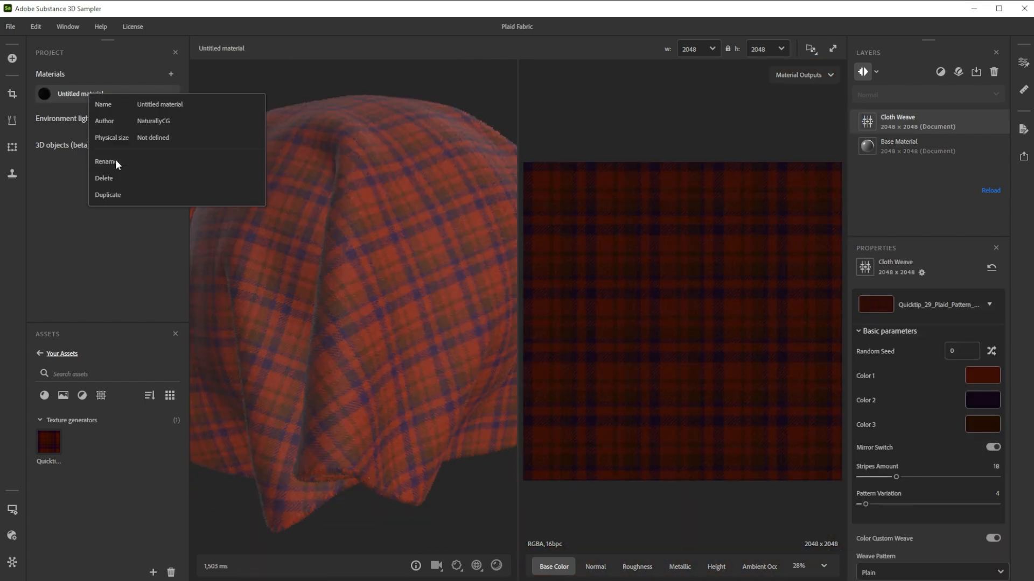
{"action": "left_click", "coordinate": [115, 159]}
{"action": "type", "text": "Plaid Fabric"}
Step: Save the project as Plaid Fabric in the Plaid_Fabric folder
{"action": "left_click", "coordinate": [10, 27]}
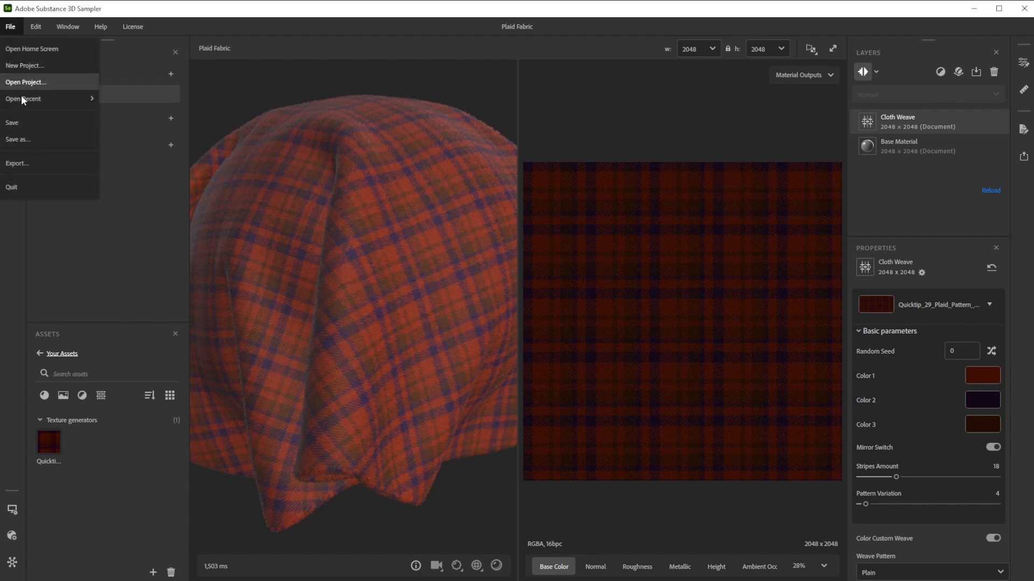
{"action": "left_click", "coordinate": [21, 95]}
{"action": "left_click", "coordinate": [131, 94]}
{"action": "left_click", "coordinate": [439, 291]}
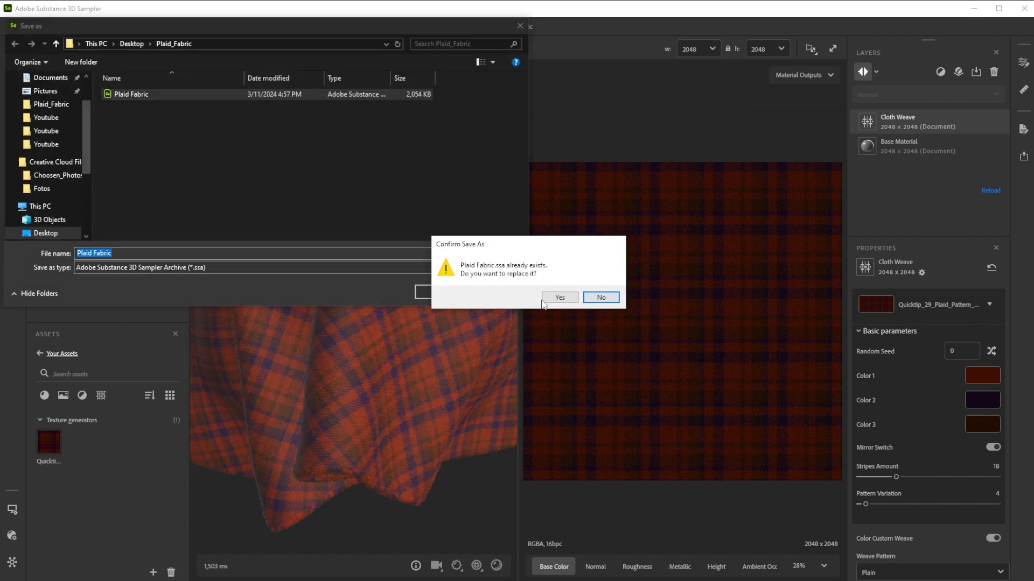
{"action": "left_click", "coordinate": [600, 298]}
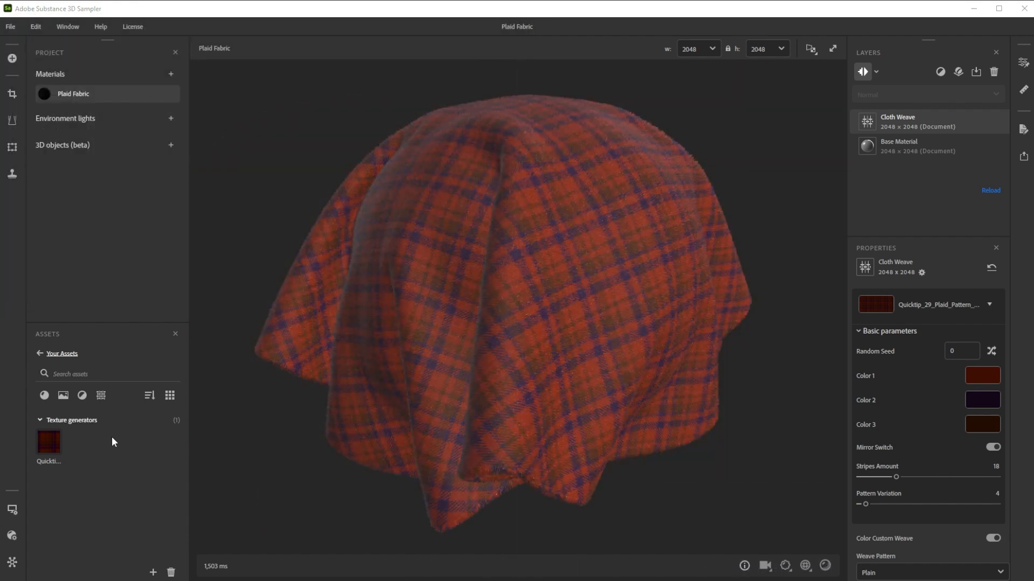
Step: Add the imported plaid generator as a fill layer above the Cloth Weave, with Base Color as its usage
{"action": "mouse_move", "coordinate": [52, 444]}
{"action": "left_click_drag", "start_coordinate": [53, 444], "coordinate": [900, 108]}
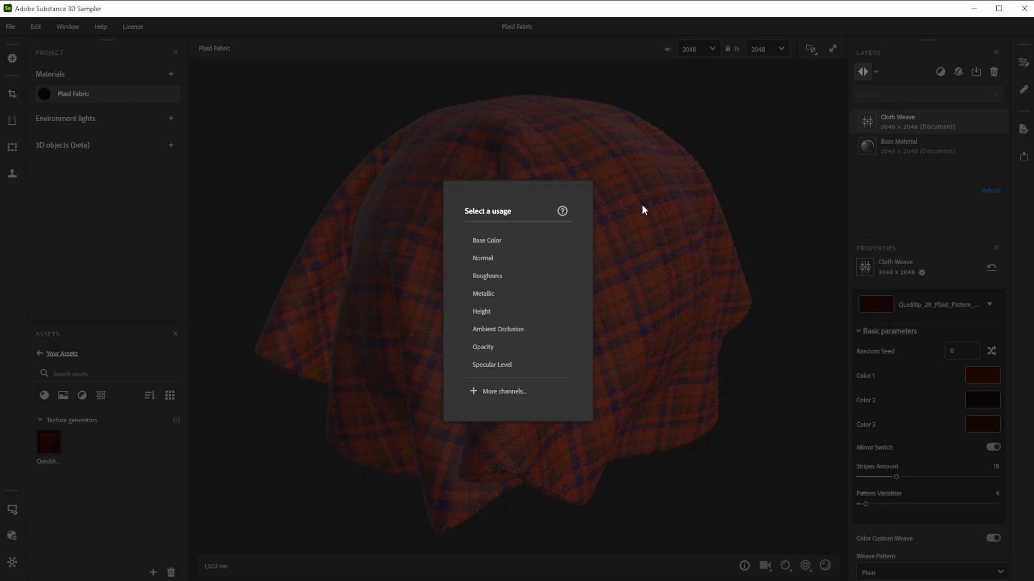
{"action": "left_click", "coordinate": [480, 240]}
Step: Add a Blur filter above the fill layer, limited to the Base Color channel with an Intensity of 0.1
{"action": "left_click", "coordinate": [958, 71]}
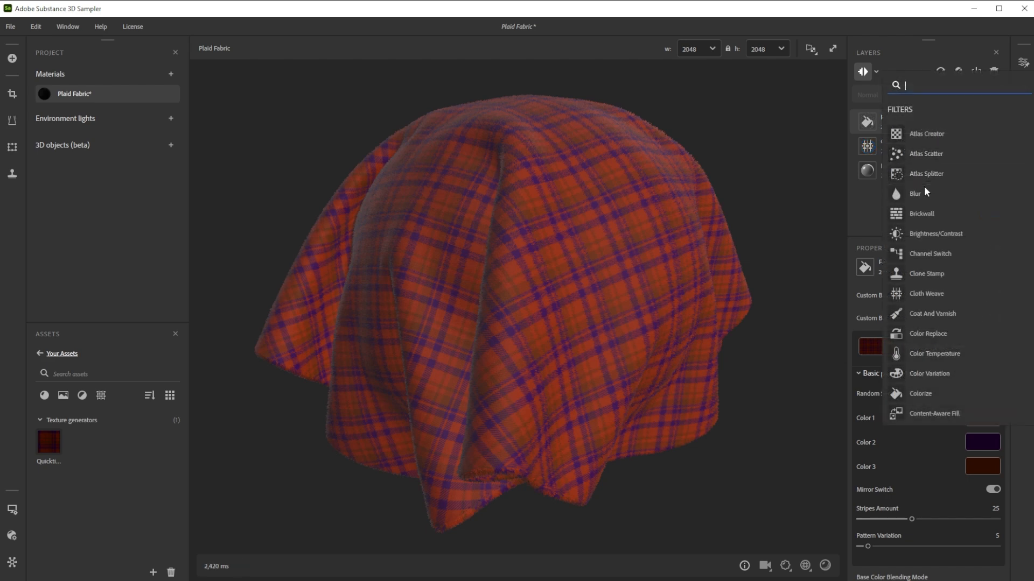
{"action": "left_click", "coordinate": [922, 192]}
{"action": "left_click", "coordinate": [902, 319]}
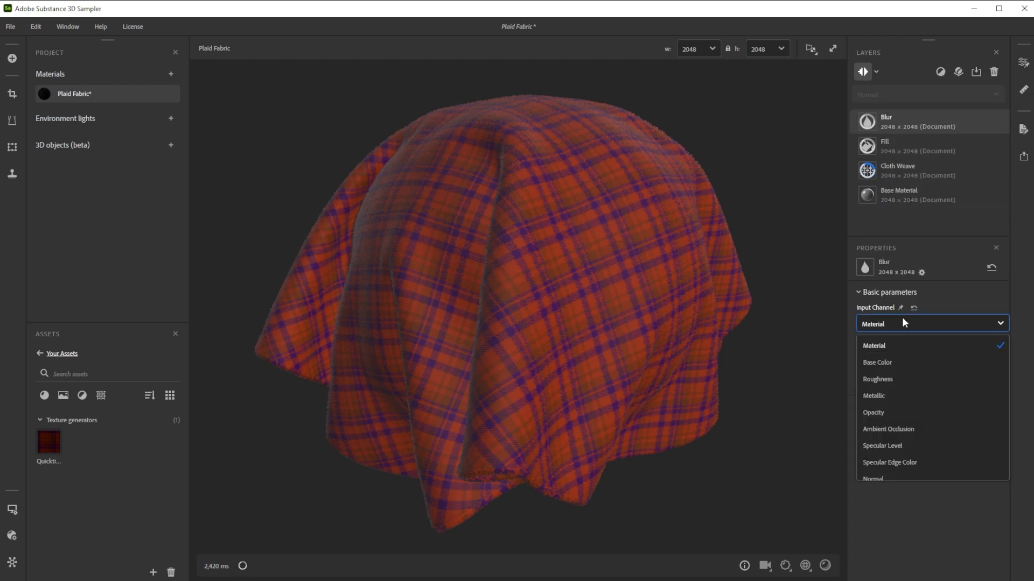
{"action": "left_click", "coordinate": [896, 363]}
{"action": "type", "text": "0.1"}
{"action": "key", "text": "Return"}
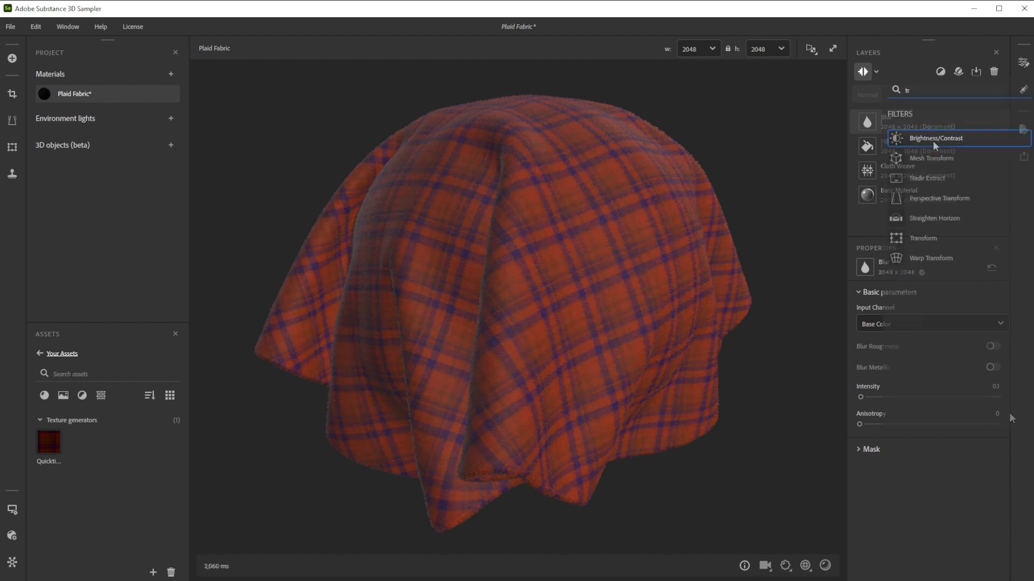
Step: Add a Transform filter above the Blur layer and set its Scale X and Scale Y to 2
{"action": "left_click", "coordinate": [925, 239]}
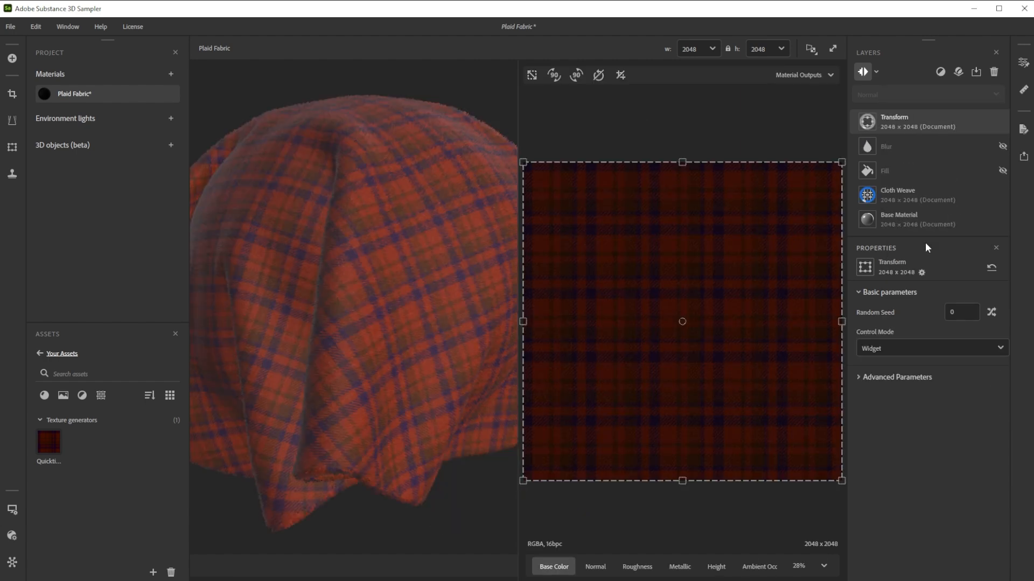
{"action": "left_click", "coordinate": [859, 376]}
{"action": "left_click", "coordinate": [997, 480]}
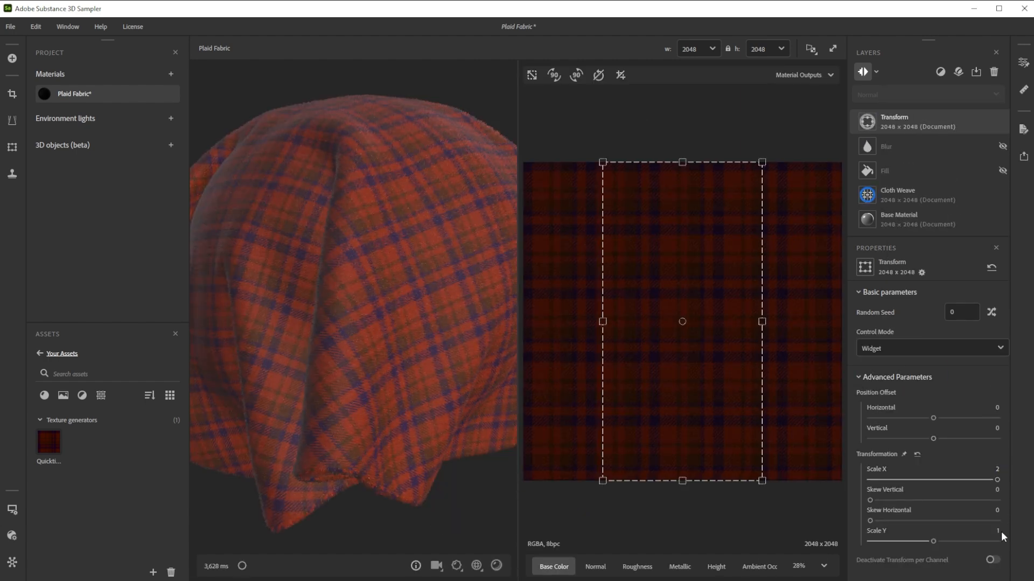
{"action": "left_click", "coordinate": [997, 541]}
{"action": "left_click", "coordinate": [813, 52]}
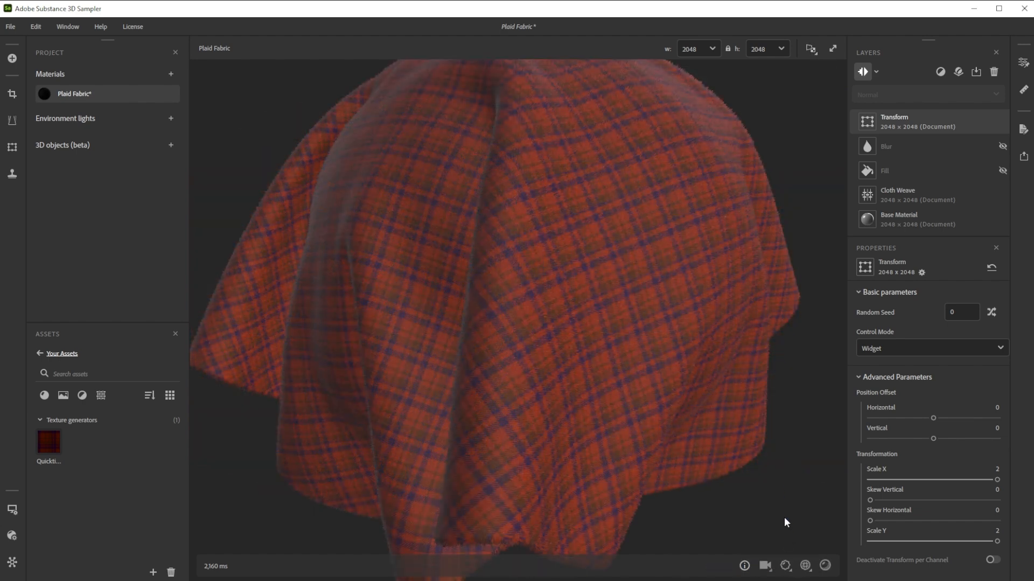
Step: Set the viewport displacement's Height Scale to 0.005
{"action": "left_click", "coordinate": [786, 567]}
{"action": "left_click", "coordinate": [779, 505]}
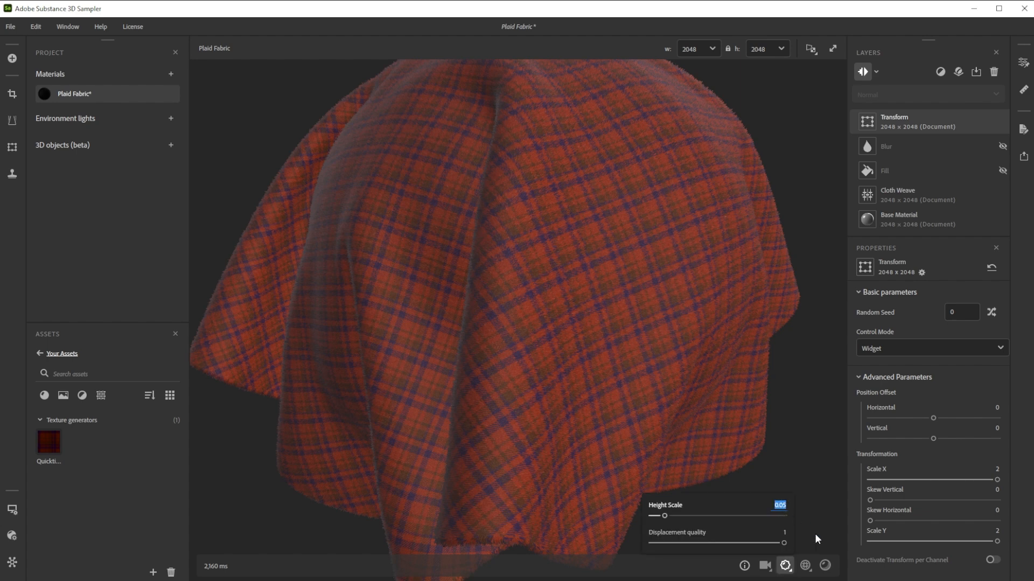
{"action": "type", "text": "0.005"}
{"action": "key", "text": "Return"}
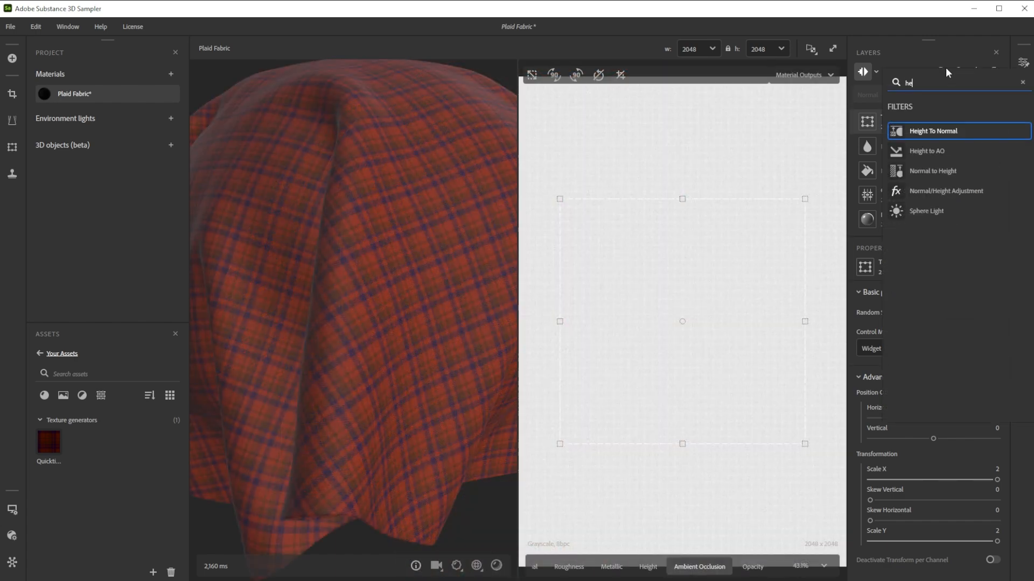
Step: Add a Height to AO filter above the Transform with an Intensity of 0.015 and a Uniform distribution
{"action": "left_click", "coordinate": [940, 153]}
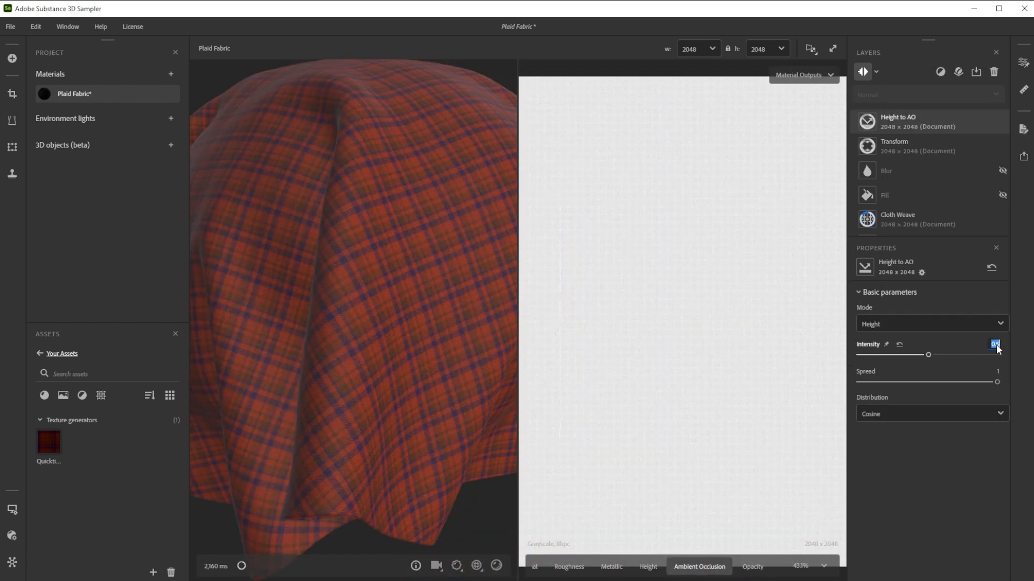
{"action": "key", "text": "Return"}
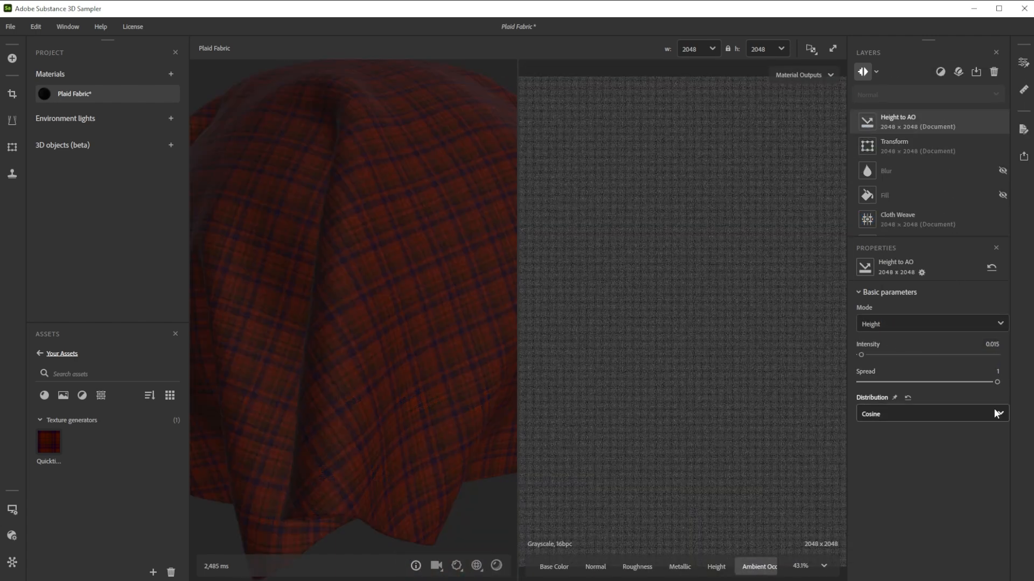
{"action": "left_click", "coordinate": [996, 413]}
{"action": "left_click", "coordinate": [881, 454]}
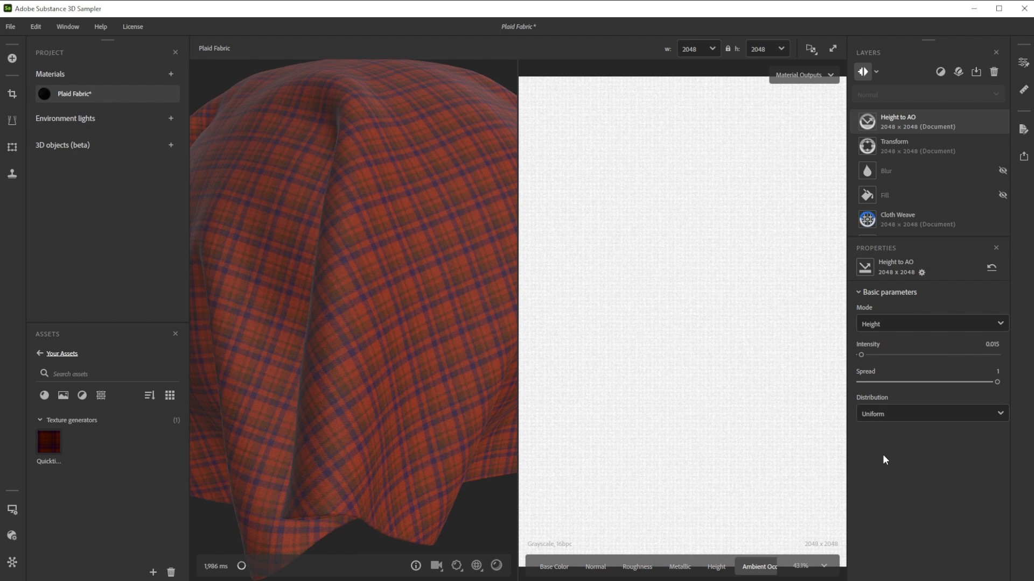
Step: Add a Channel Switch filter on top of the stack that routes the Height channel into Roughness
{"action": "left_click", "coordinate": [940, 71]}
{"action": "type", "text": "ch"}
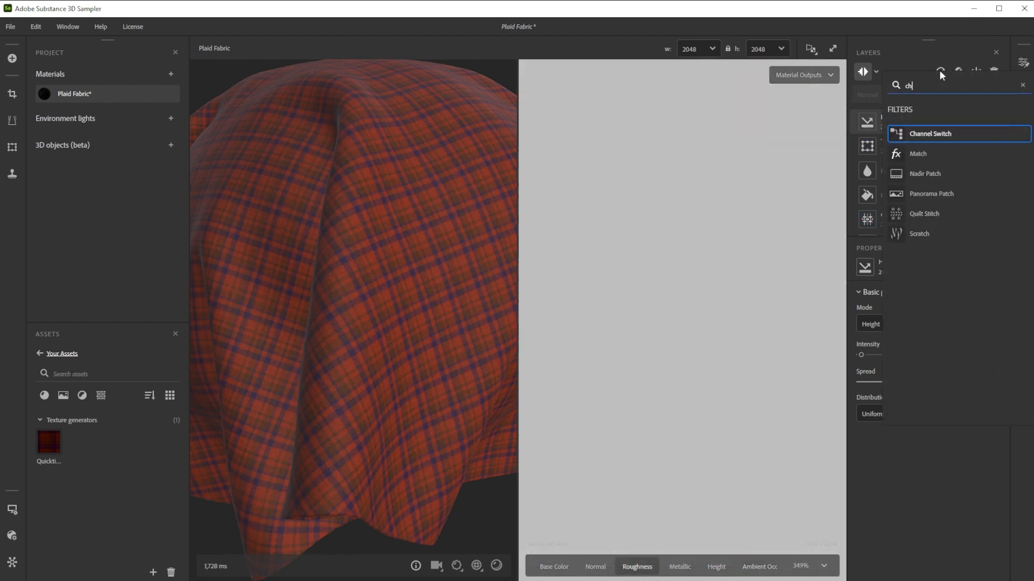
{"action": "left_click", "coordinate": [941, 128]}
{"action": "left_click", "coordinate": [913, 324]}
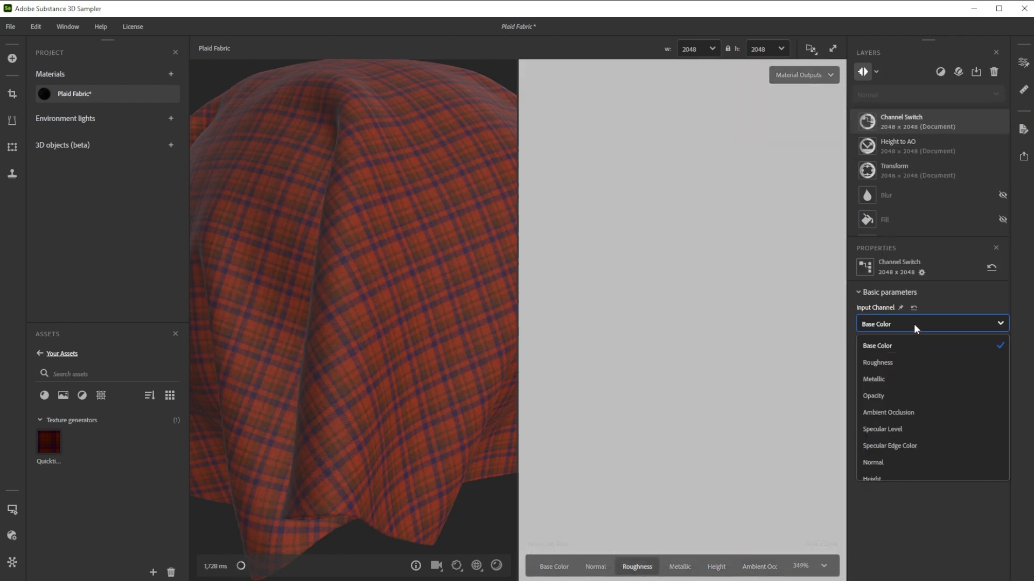
{"action": "left_click", "coordinate": [871, 480]}
{"action": "left_click", "coordinate": [887, 360]}
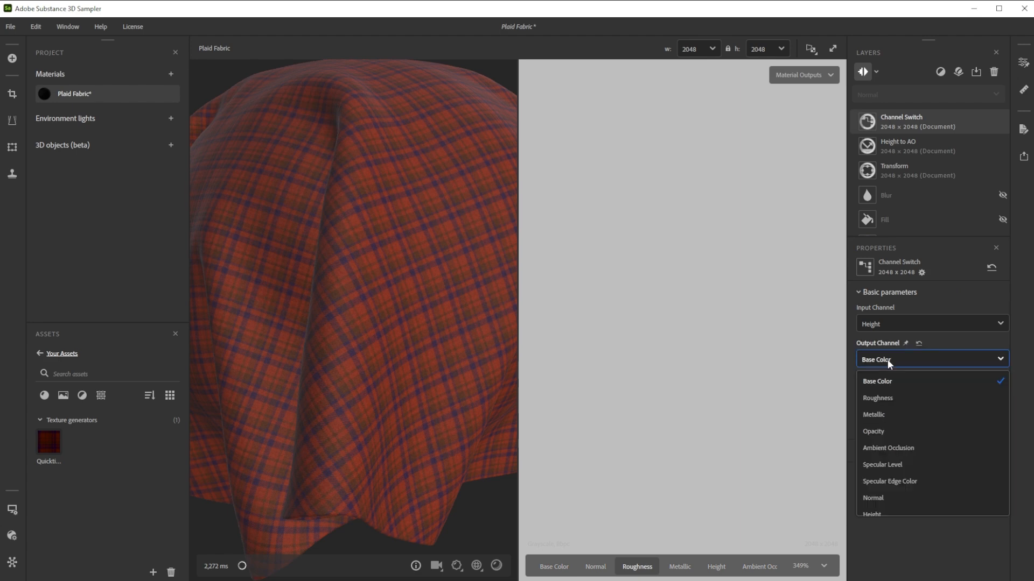
{"action": "left_click", "coordinate": [881, 398]}
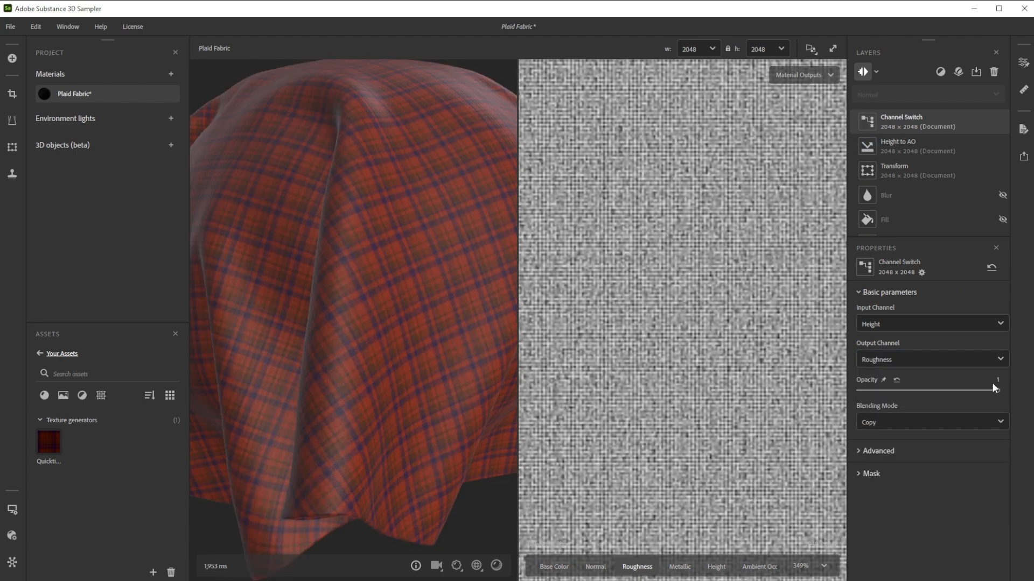
Step: Set the Channel Switch opacity to 0.1 and its blending mode to Substract
{"action": "left_click", "coordinate": [997, 382]}
{"action": "type", "text": "0.1"}
{"action": "key", "text": "Return"}
{"action": "left_click", "coordinate": [999, 424]}
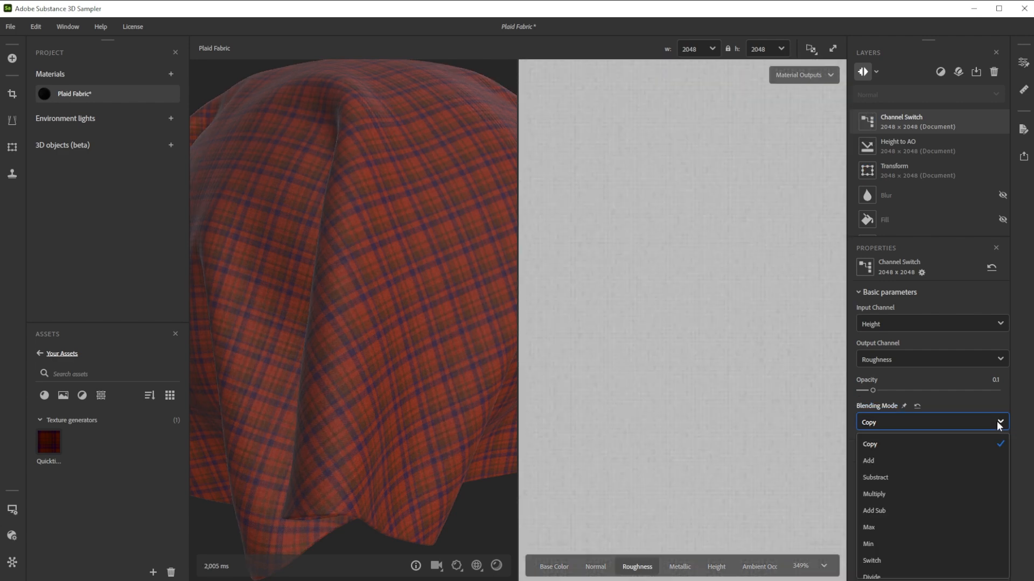
{"action": "left_click", "coordinate": [885, 477]}
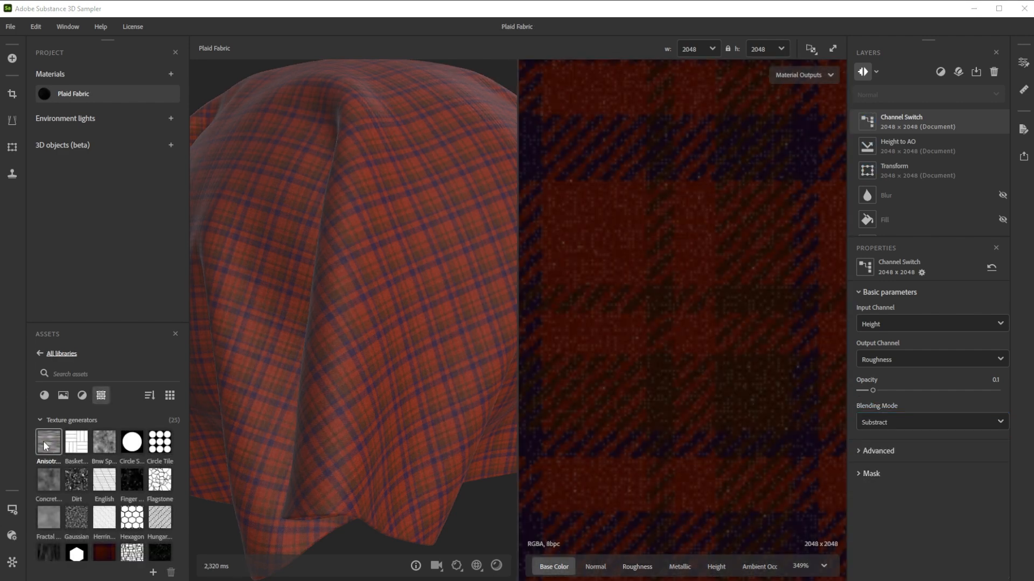
Step: Add the Anisotropic Noise generator as a fill layer above the Channel Switch, with Base Color as its usage
{"action": "mouse_move", "coordinate": [45, 446]}
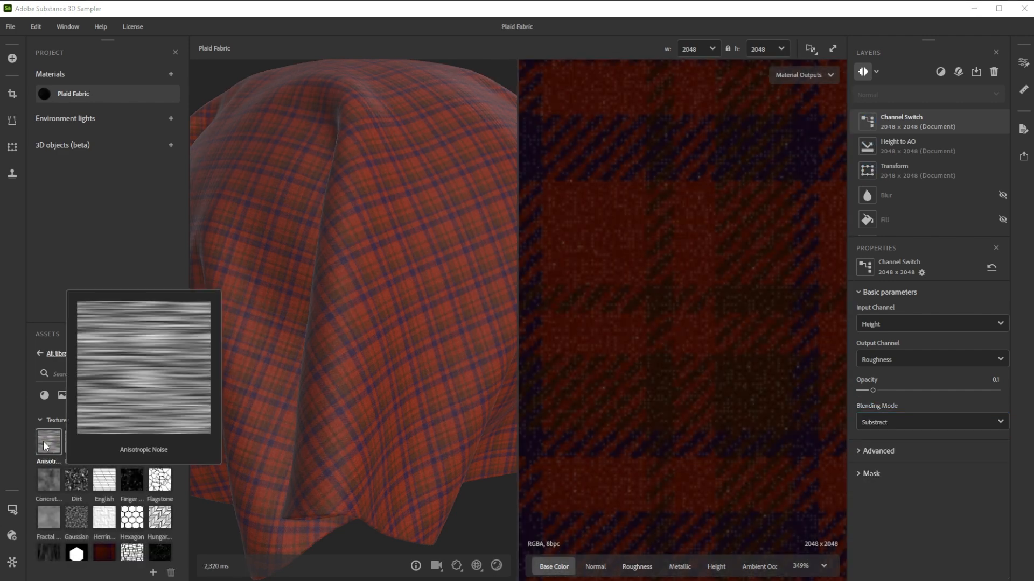
{"action": "left_click_drag", "start_coordinate": [48, 442], "coordinate": [932, 108]}
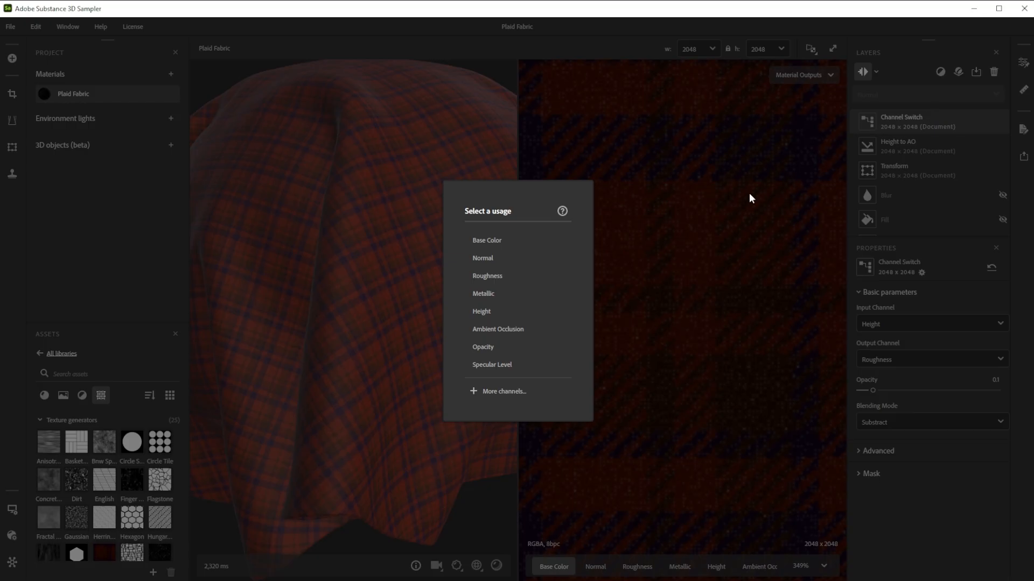
{"action": "left_click", "coordinate": [496, 241]}
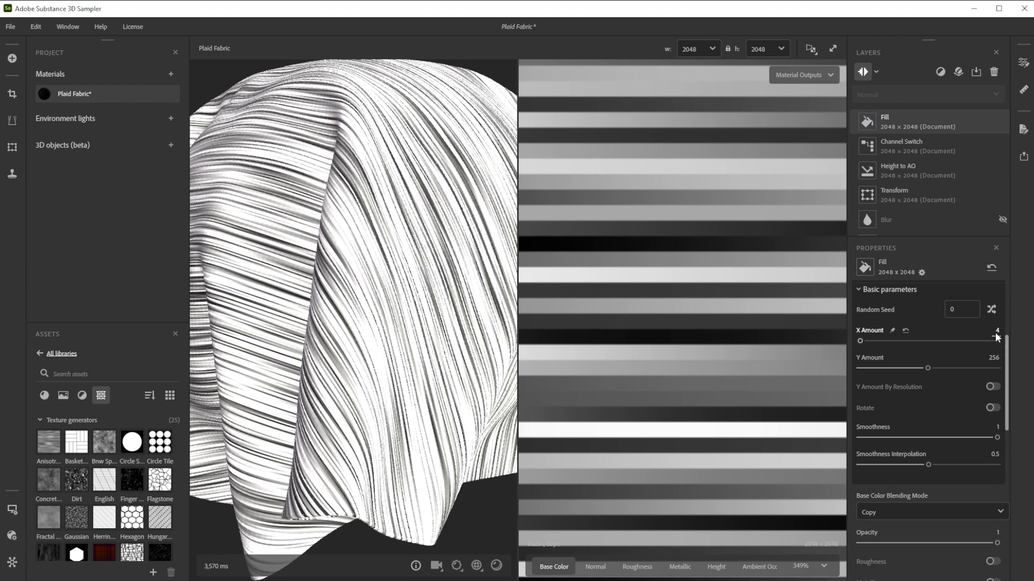
Step: Set the noise fill's X Amount and Y Amount to 1024 and its Base Color opacity to 0.05
{"action": "left_click", "coordinate": [995, 333]}
{"action": "type", "text": "1024"}
{"action": "left_click", "coordinate": [993, 359]}
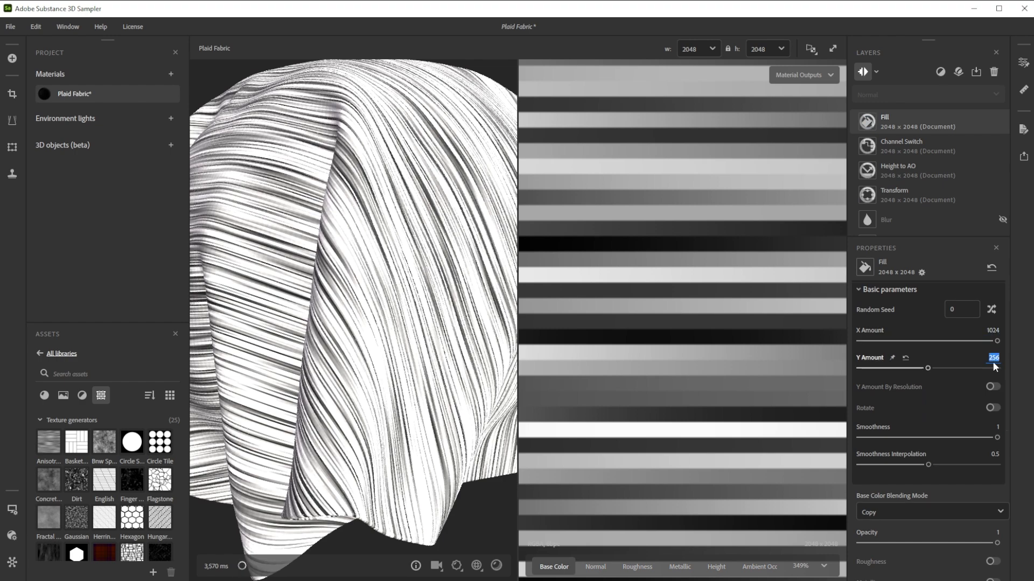
{"action": "type", "text": "1024"}
{"action": "left_click", "coordinate": [997, 532]}
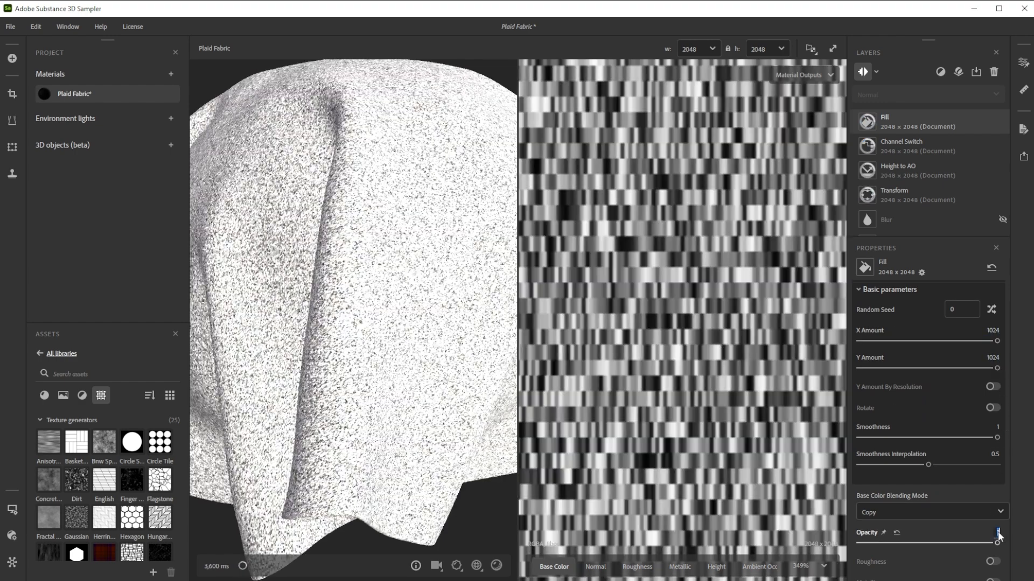
{"action": "type", "text": "0.05"}
{"action": "key", "text": "Return"}
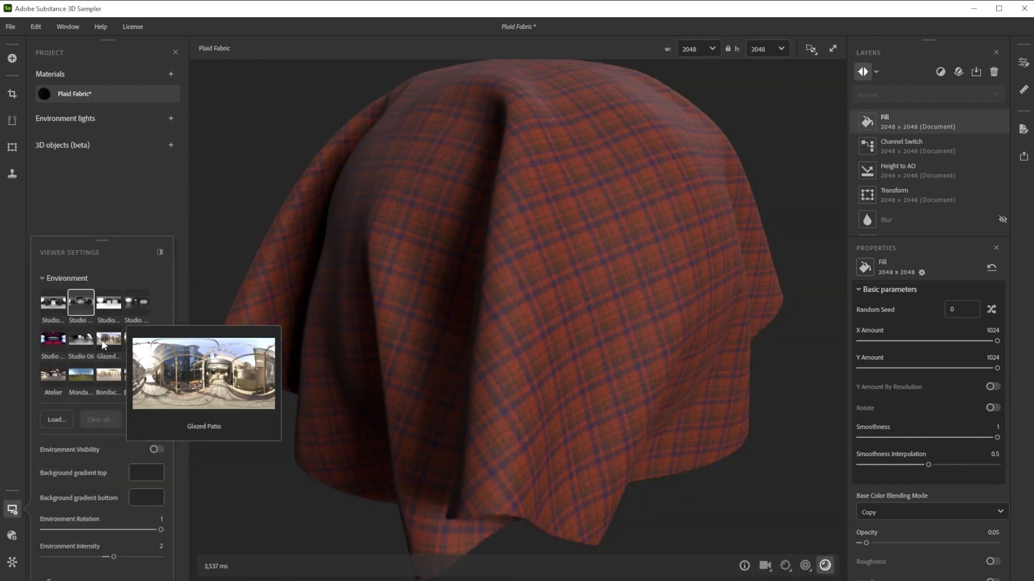
Step: Preview the fabric under the Glazed Patio, Panorama and Mondarrain 3 environments, return to the dark studio environment and rotate its lighting
{"action": "left_click", "coordinate": [115, 344]}
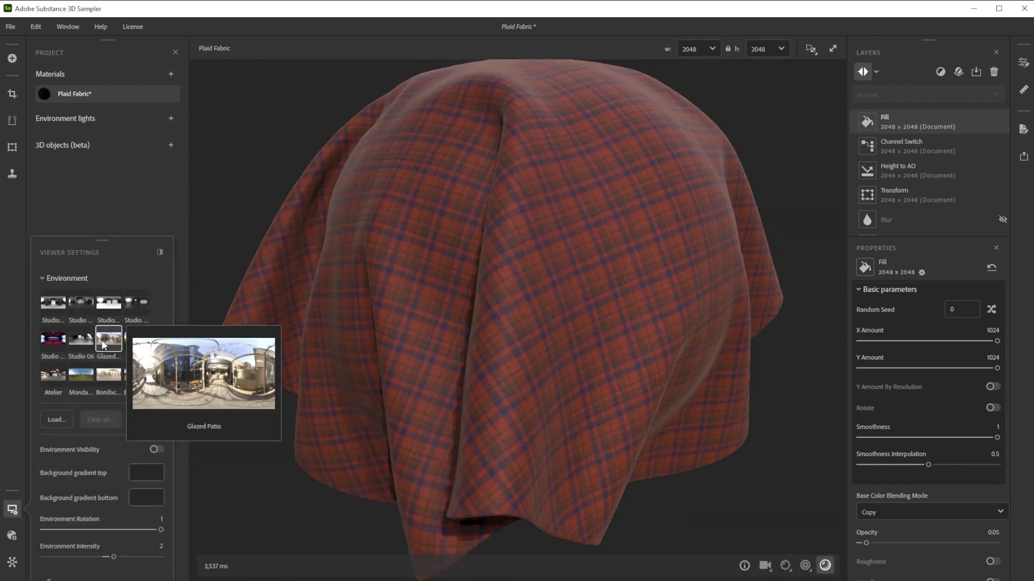
{"action": "left_click", "coordinate": [137, 344]}
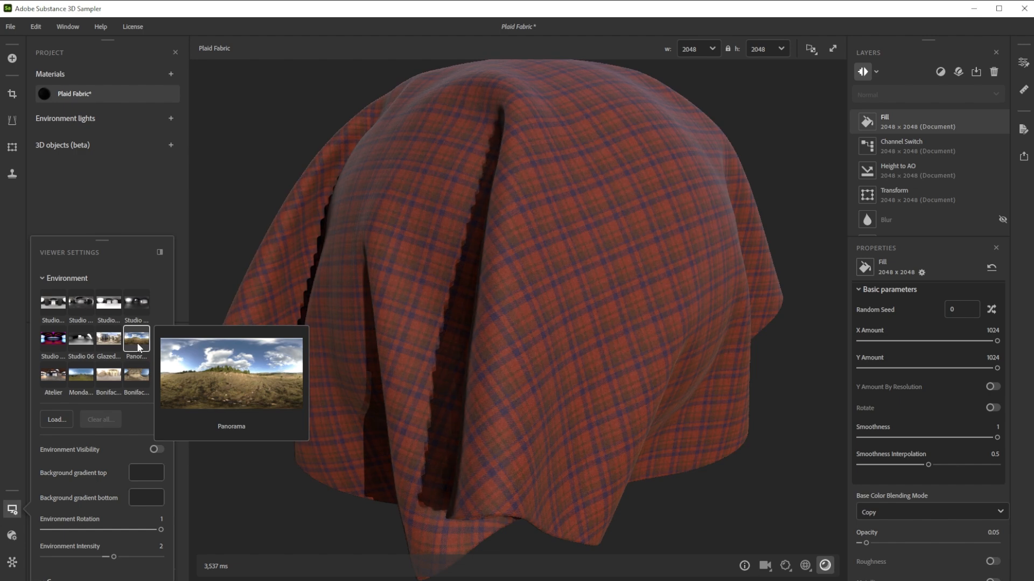
{"action": "left_click", "coordinate": [86, 377]}
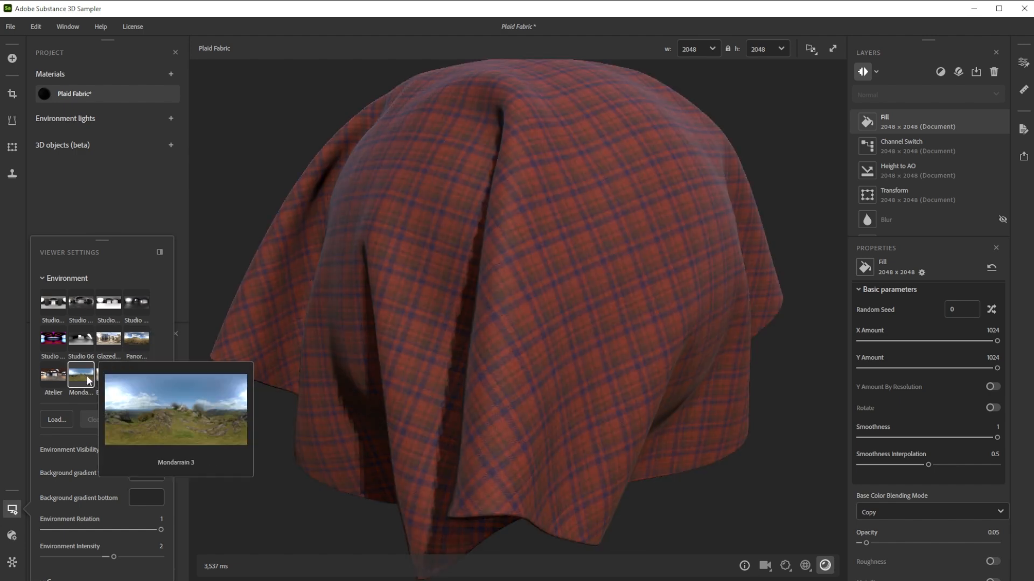
{"action": "left_click", "coordinate": [78, 302]}
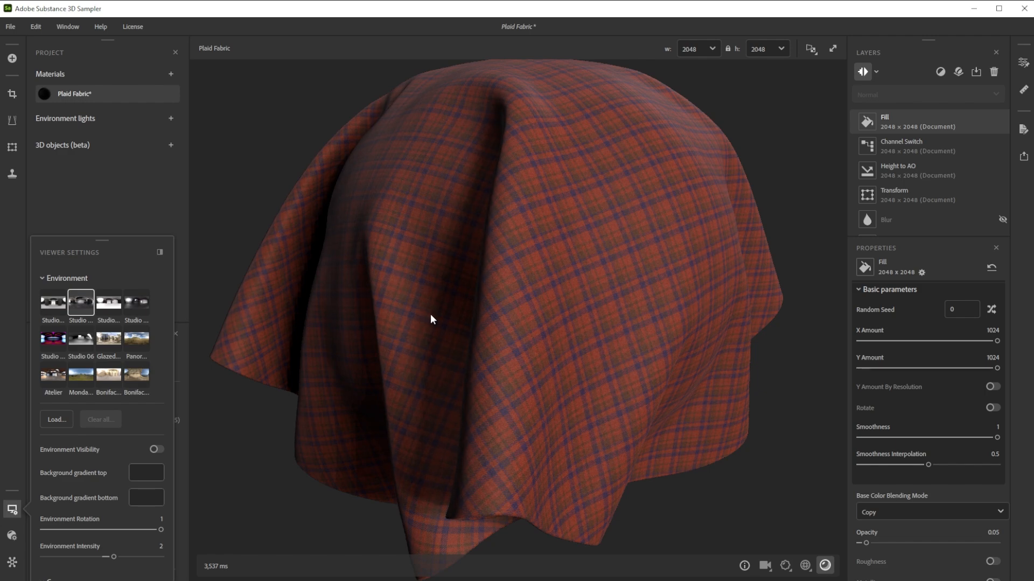
{"action": "right_click_drag", "start_coordinate": [431, 314], "coordinate": [989, 315], "text": "shift"}
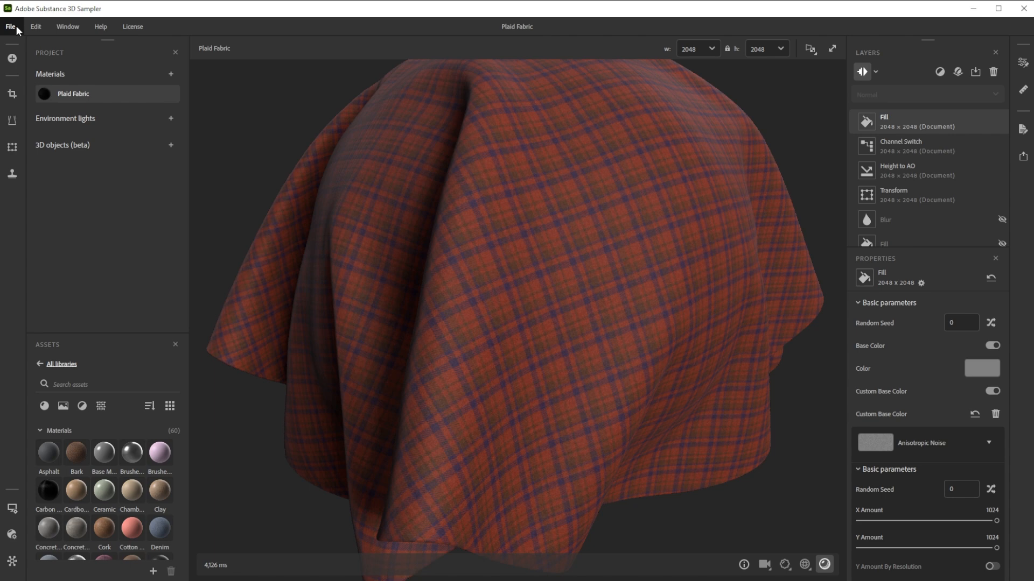
Step: Save the project over the existing Plaid Fabric file in the Plaid_Fabric folder
{"action": "left_click", "coordinate": [15, 25]}
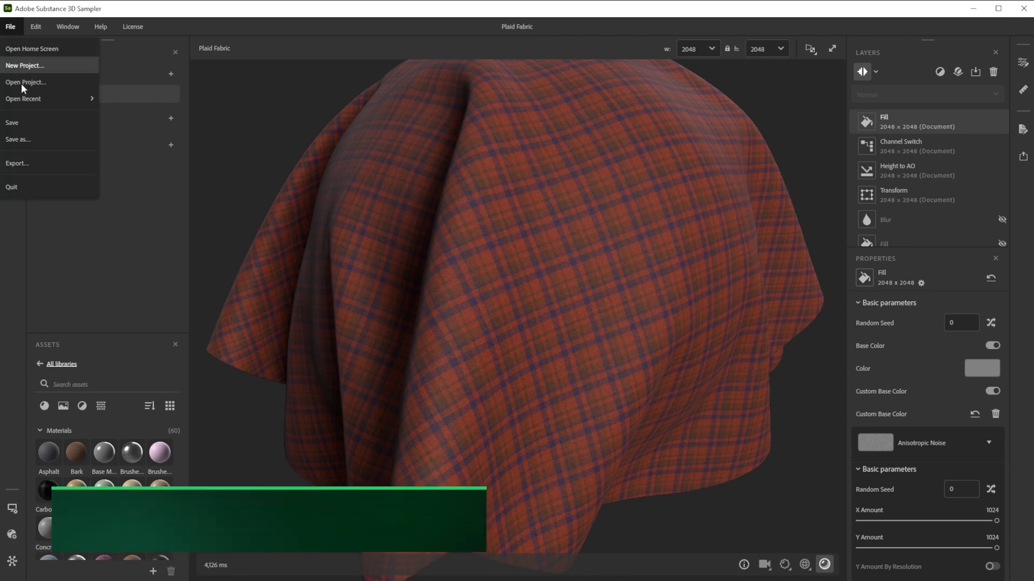
{"action": "left_click", "coordinate": [27, 132]}
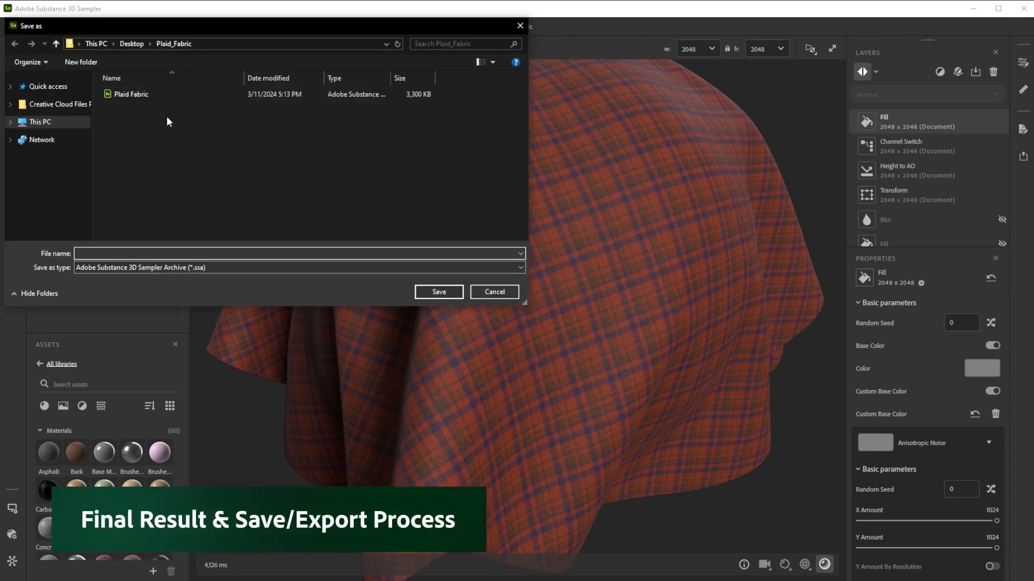
{"action": "left_click", "coordinate": [143, 95]}
{"action": "left_click", "coordinate": [438, 292]}
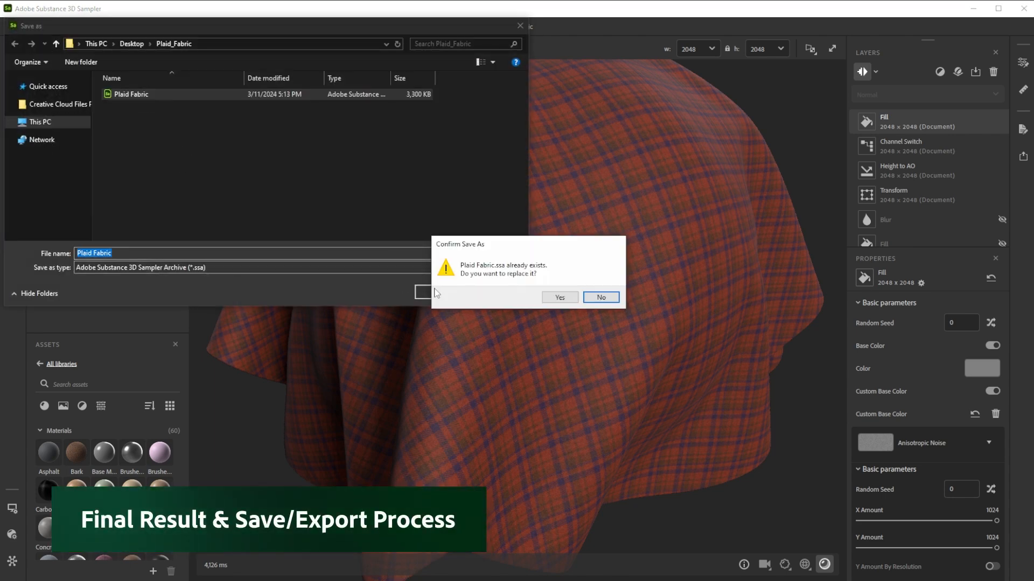
{"action": "left_click", "coordinate": [562, 298]}
Step: Export the Plaid Fabric material as a Substance 3D asset file (.sbsar) at 2048 x 2048
{"action": "left_click", "coordinate": [1023, 156]}
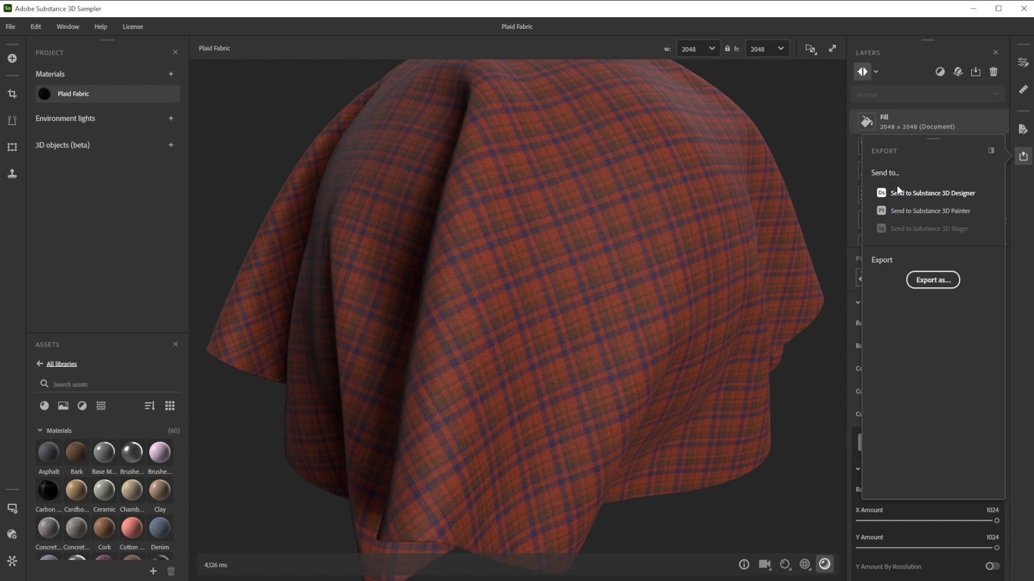
{"action": "left_click", "coordinate": [915, 193]}
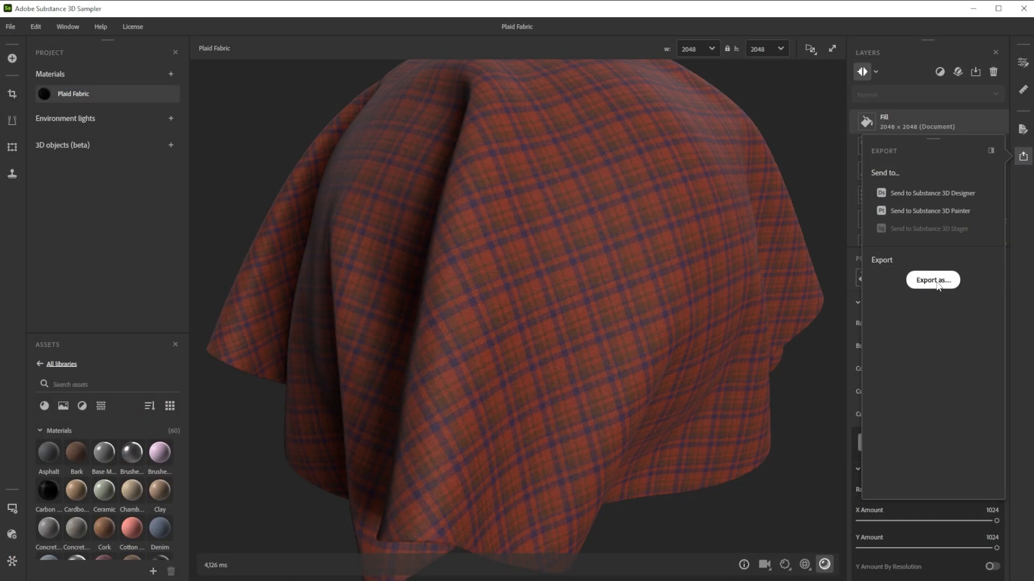
{"action": "left_click", "coordinate": [932, 280]}
{"action": "left_click", "coordinate": [325, 108]}
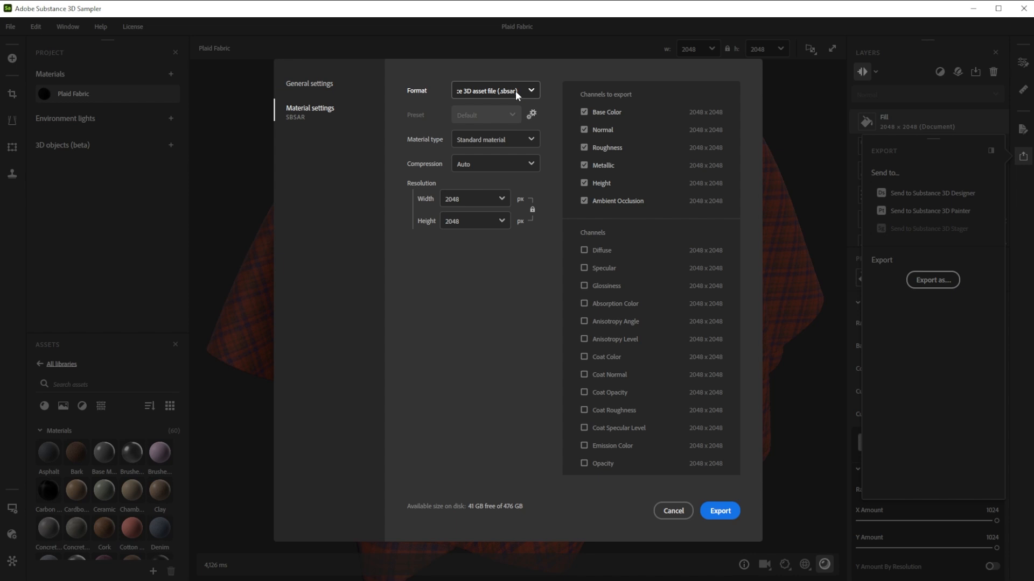
{"action": "left_click", "coordinate": [715, 511]}
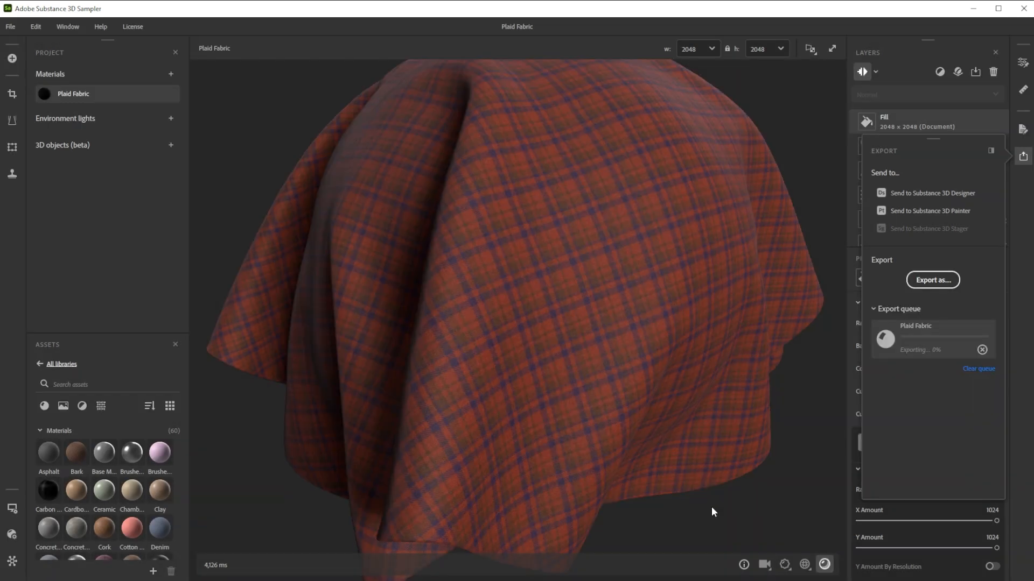
Step: Export the Plaid Fabric material's channel maps in JPEG format with the Default preset and Layers output resolution
{"action": "left_click", "coordinate": [935, 281]}
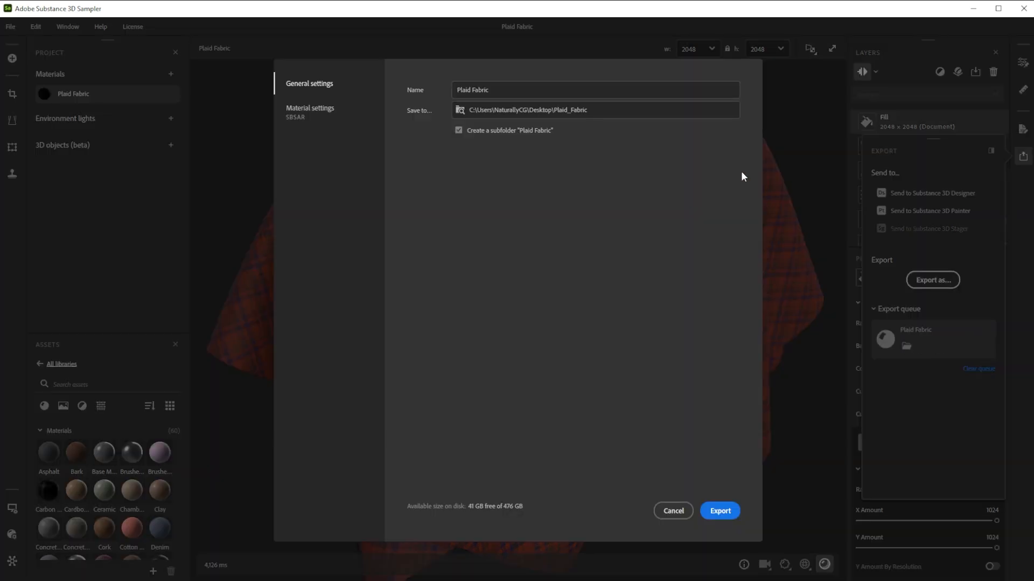
{"action": "left_click", "coordinate": [318, 109]}
{"action": "left_click", "coordinate": [526, 89]}
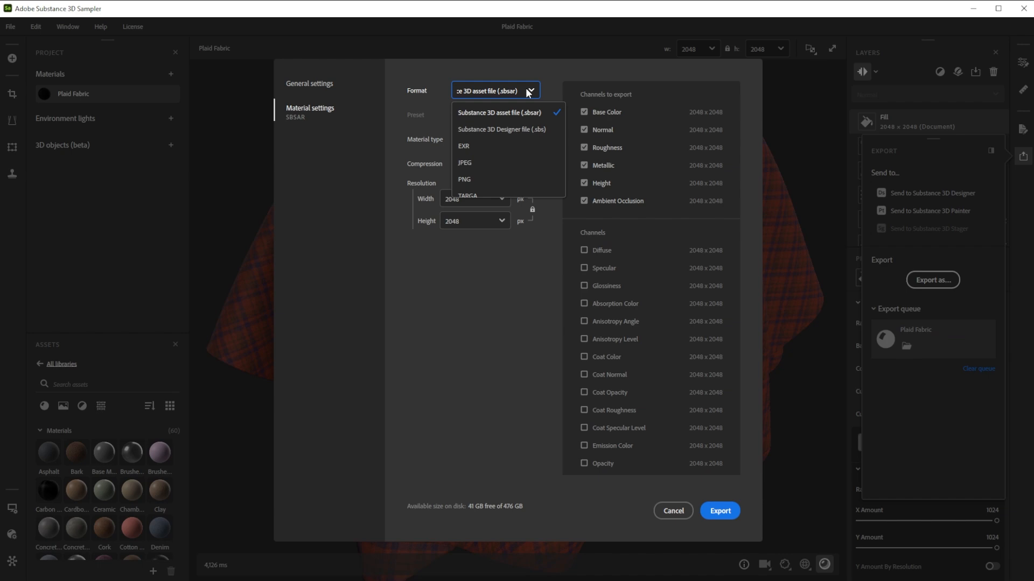
{"action": "left_click", "coordinate": [489, 162]}
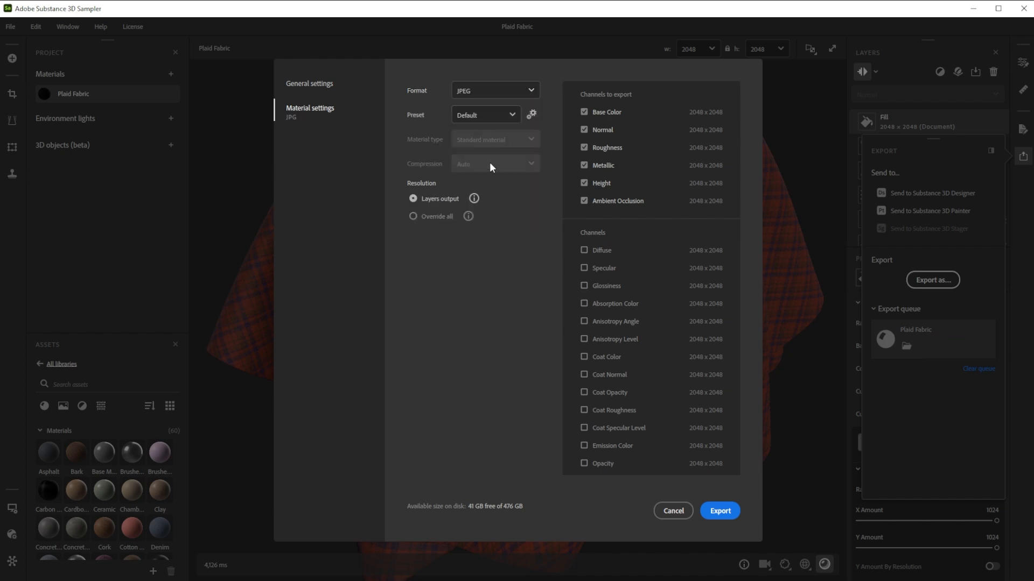
{"action": "left_click", "coordinate": [720, 512]}
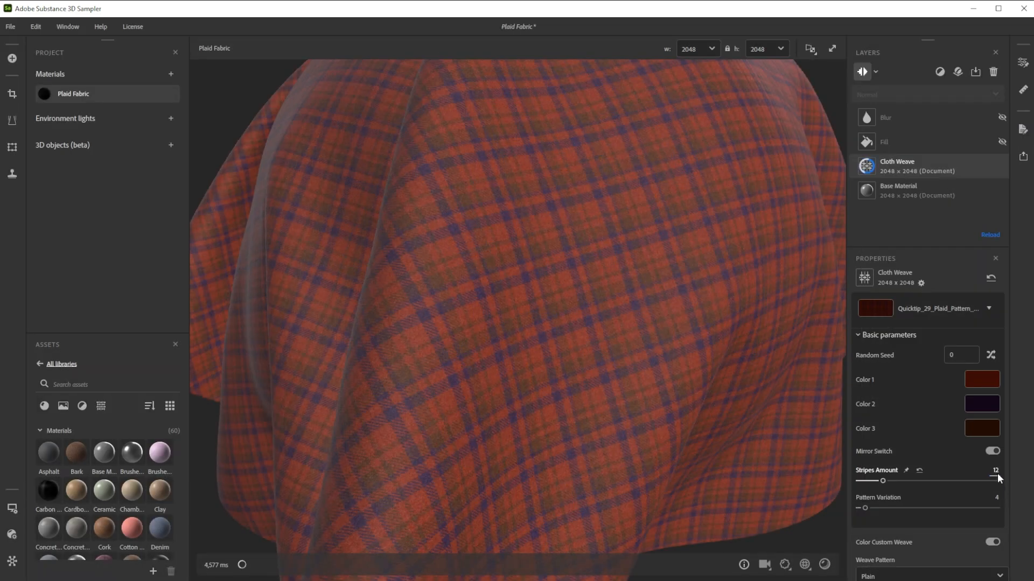
Step: In the Cloth Weave's plaid generator, set Stripes Amount to 14 and Pattern Variation to 6, and disable Mirror Switch
{"action": "scroll", "coordinate": [997, 497], "scroll_direction": "up", "scroll_amount": 1}
{"action": "left_click", "coordinate": [994, 451]}
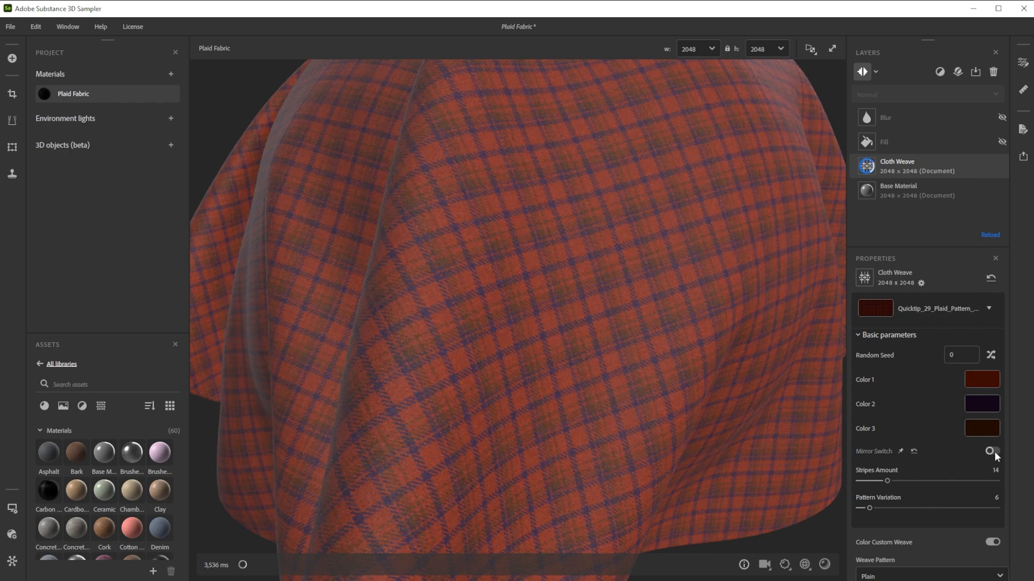
Step: Recolor the plaid pattern with a dark navy Color 1, a darker navy Color 2 and dark green #08200D as Color 3
{"action": "left_click", "coordinate": [984, 380]}
{"action": "left_click_drag", "start_coordinate": [577, 272], "coordinate": [577, 194]}
{"action": "left_click", "coordinate": [990, 406]}
{"action": "left_click", "coordinate": [982, 427]}
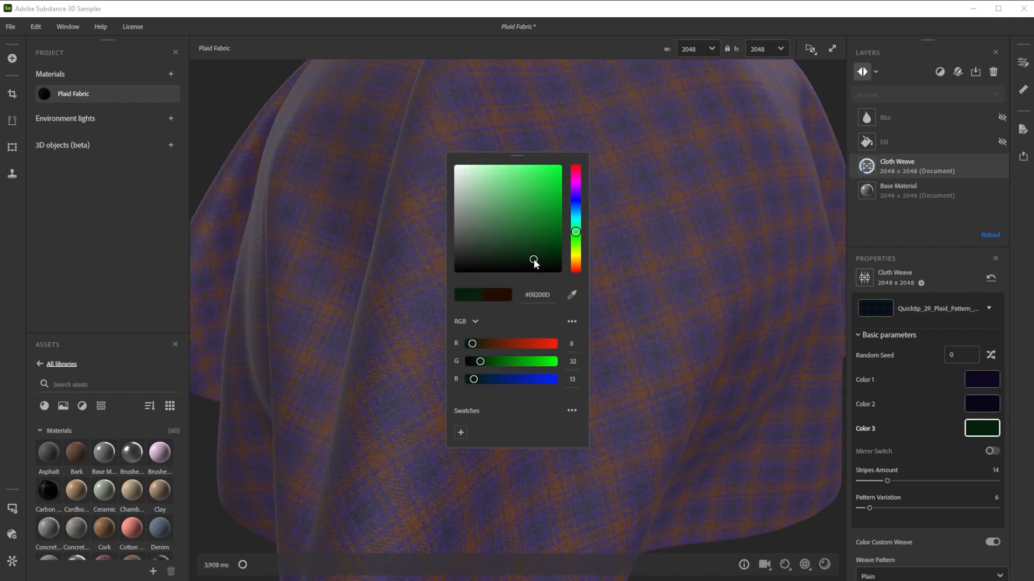